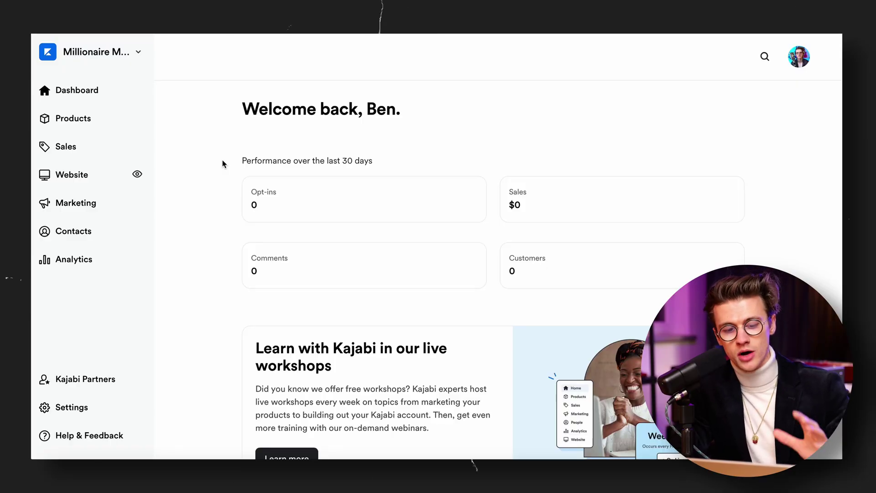
Step: Start a new product, compare the Podcast, Community and Coaching types, and choose Course as the product type
click(124, 125)
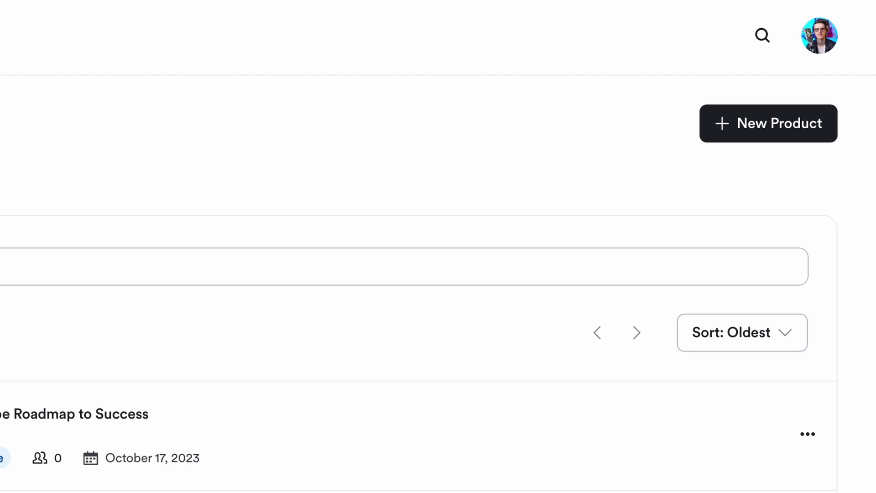
click(775, 140)
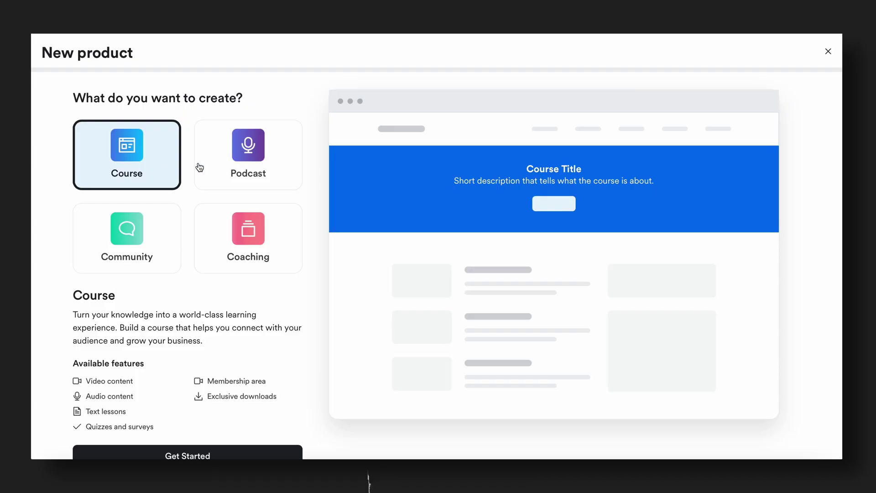
click(227, 165)
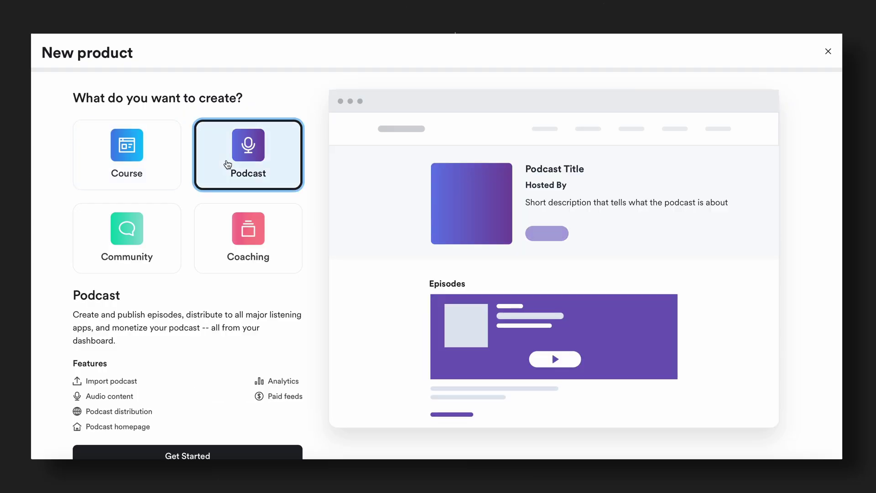
click(142, 227)
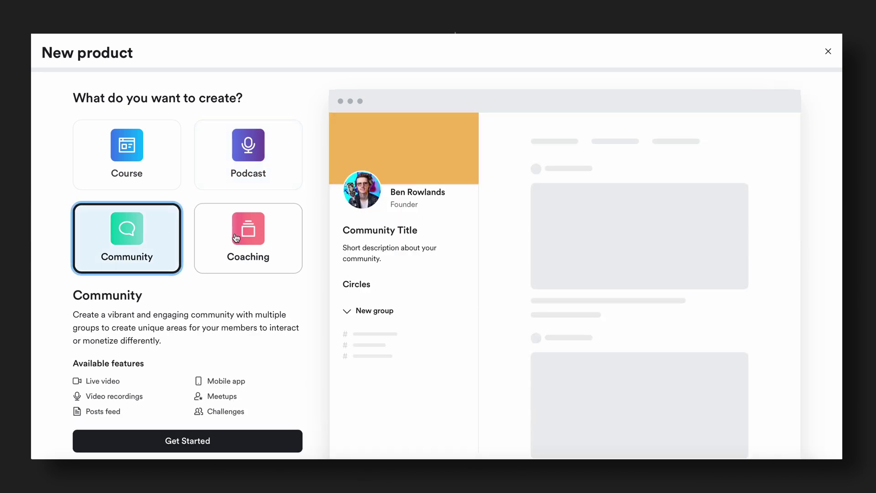
click(236, 238)
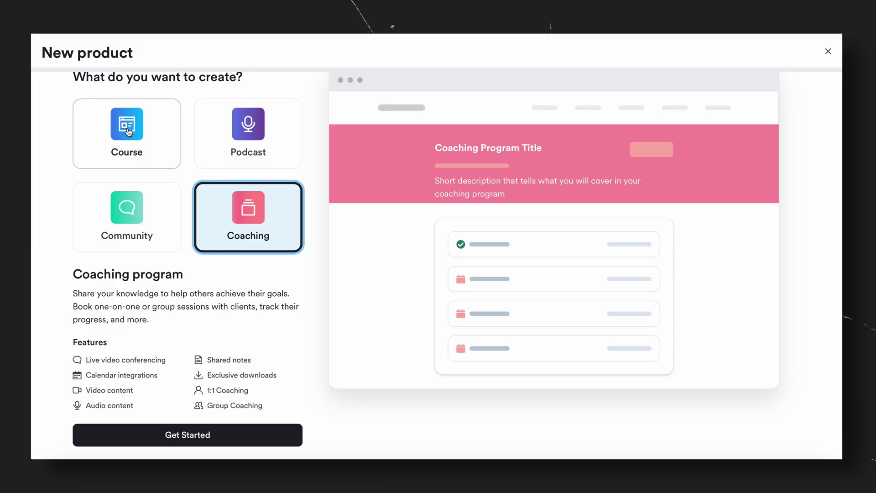
click(126, 133)
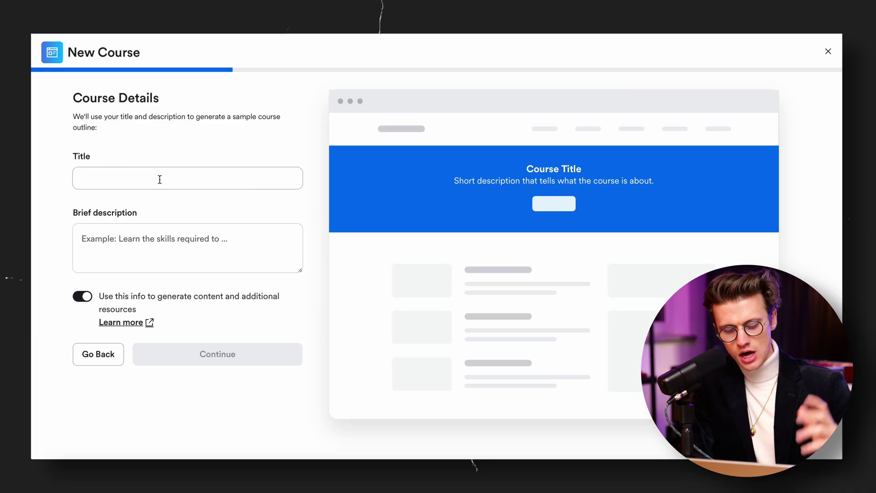
Step: Title the course "Getting Started on YouTube: YouTube Basics", describe it as "How to start YouTube channel, and grow an audience!" and continue with content generation enabled
click(160, 179)
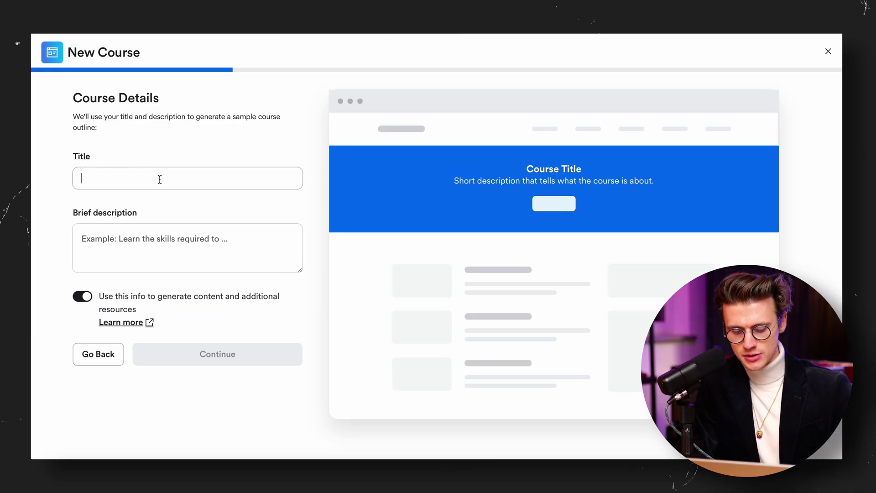
text(Getting Started on YouTube: YouTube Basics)
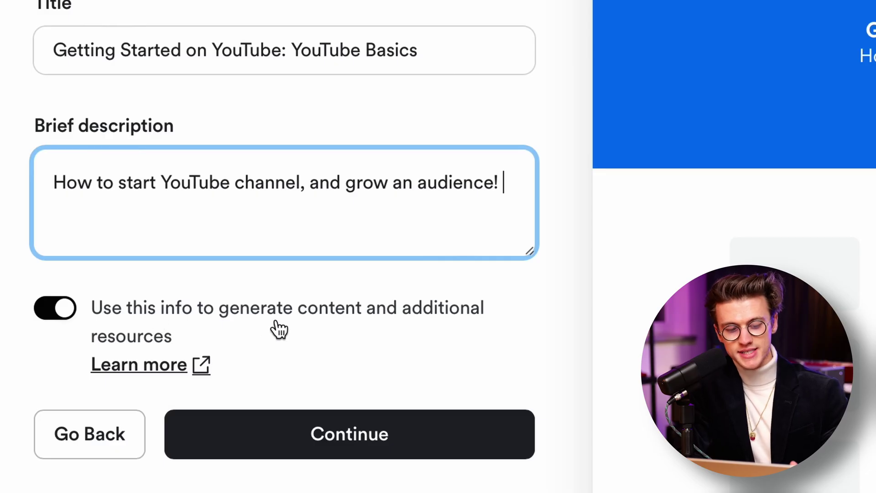
click(73, 309)
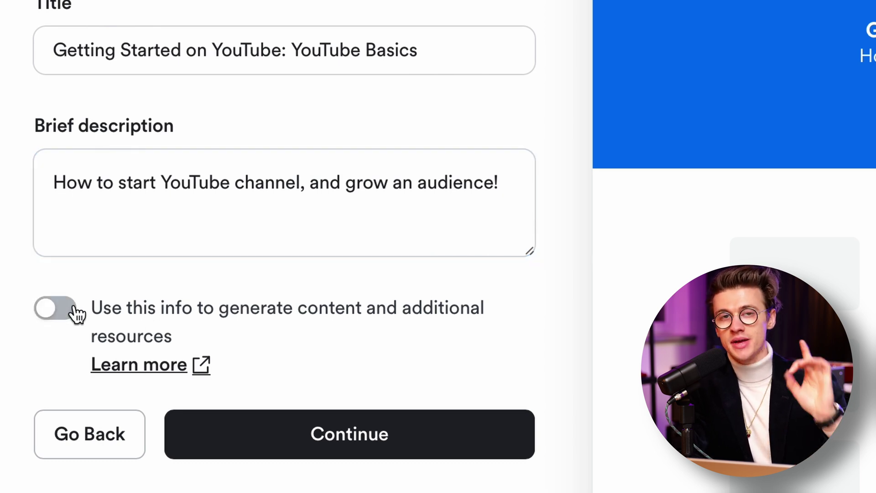
click(76, 310)
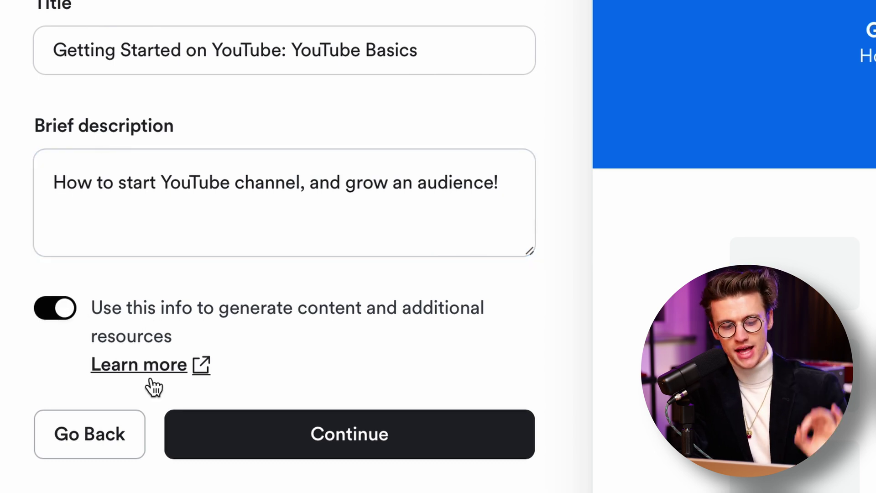
click(268, 451)
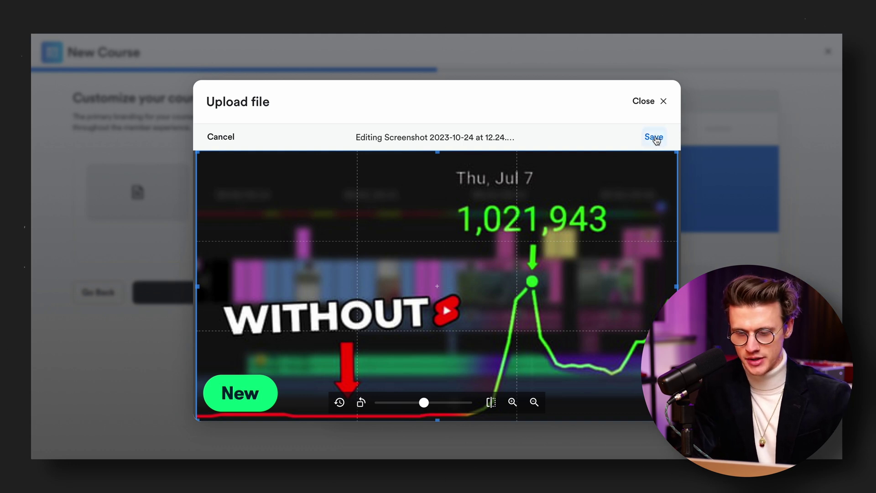
Step: Save the uploaded screenshot as the course image and set the paid course's payment option to One Time
click(654, 137)
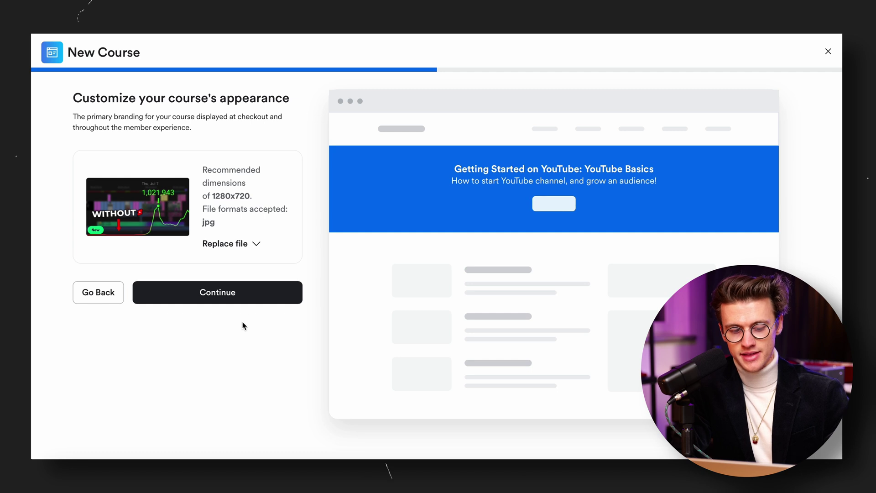
click(242, 294)
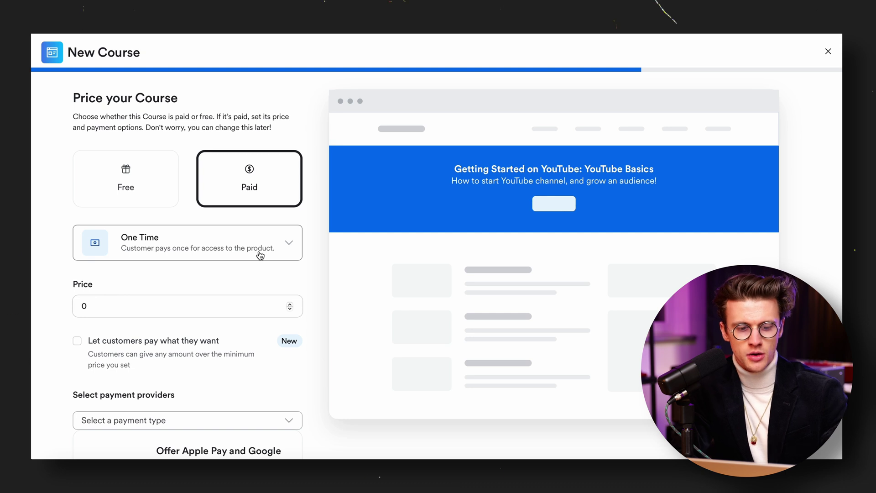
click(260, 255)
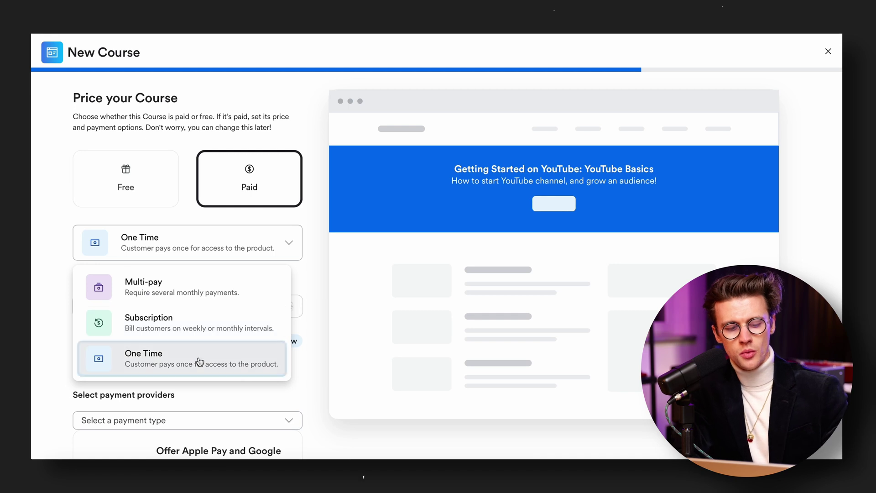
click(199, 362)
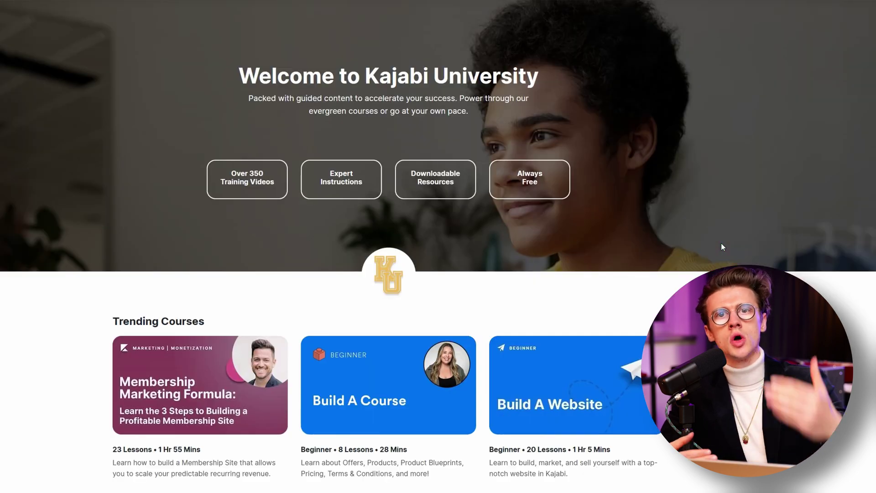
Step: Look through the trending, newly released and full list of training courses on the Kajabi University page
scroll(721, 245, down, 5)
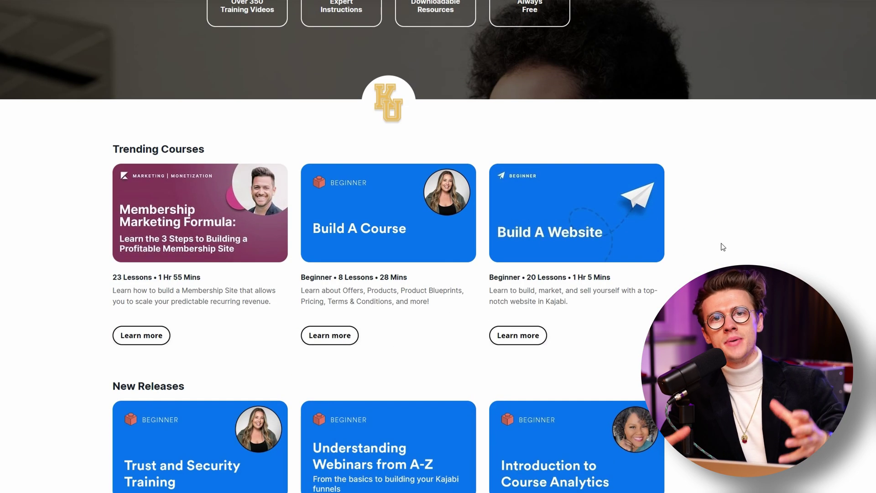
scroll(722, 247, down, 1)
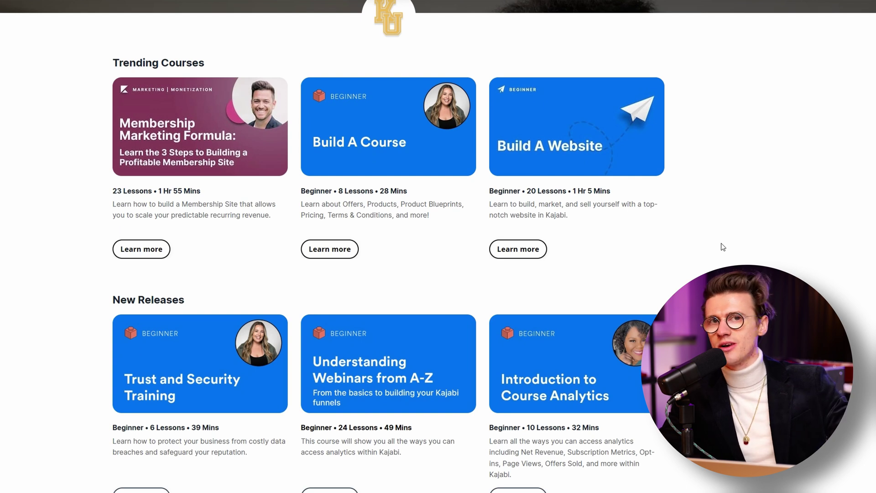
scroll(722, 247, down, 2)
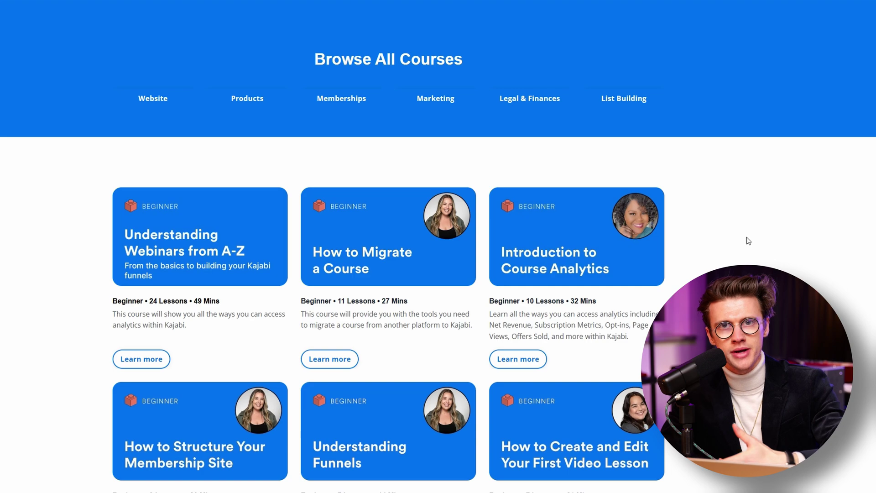
scroll(746, 238, down, 7)
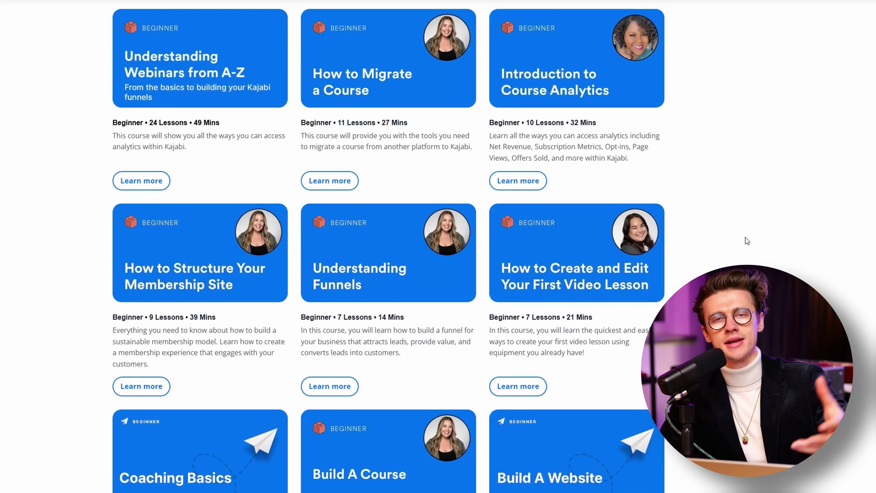
scroll(747, 240, down, 4)
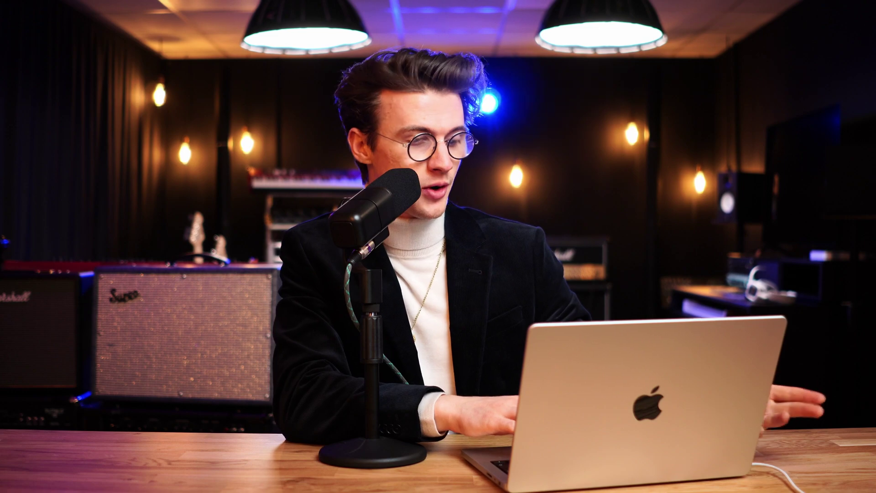
Step: Price the course at 197 with Stripe as the payment provider and finish creating it
scroll(106, 343, down, 4)
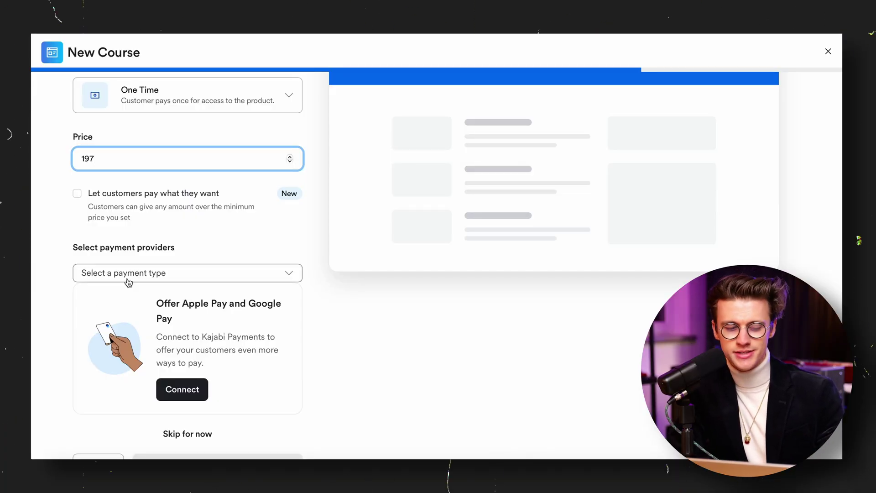
scroll(128, 282, down, 2)
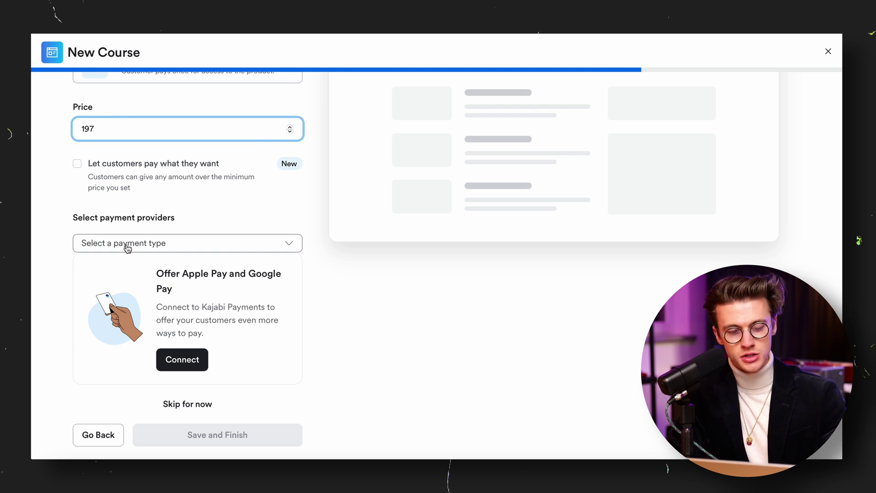
click(127, 247)
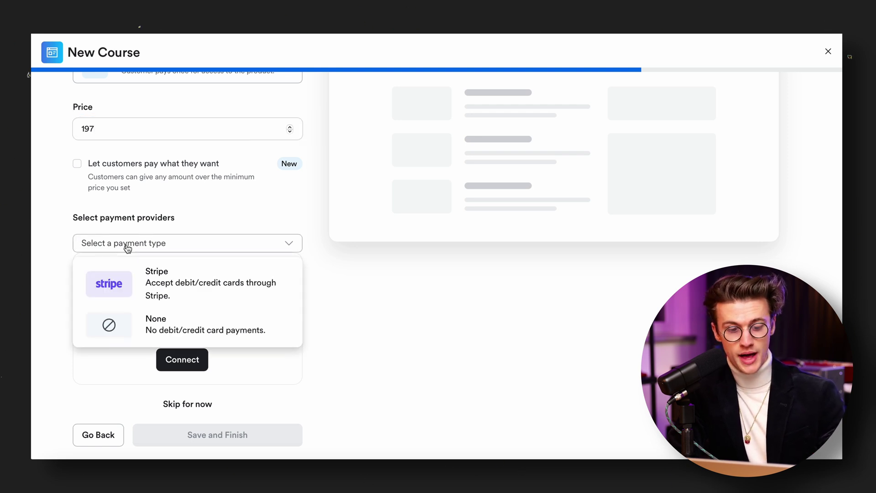
click(150, 284)
click(232, 434)
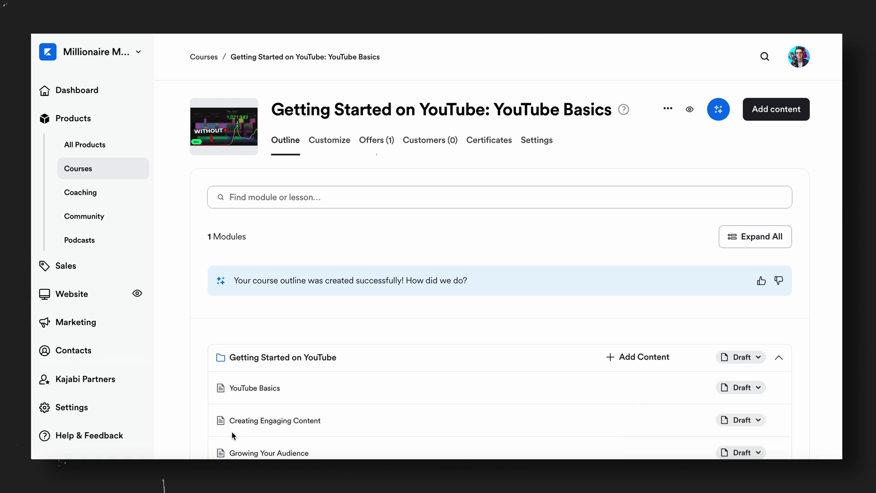
Step: Examine the generated course outline and the details of its "Getting Started on YouTube" module
scroll(232, 434, down, 3)
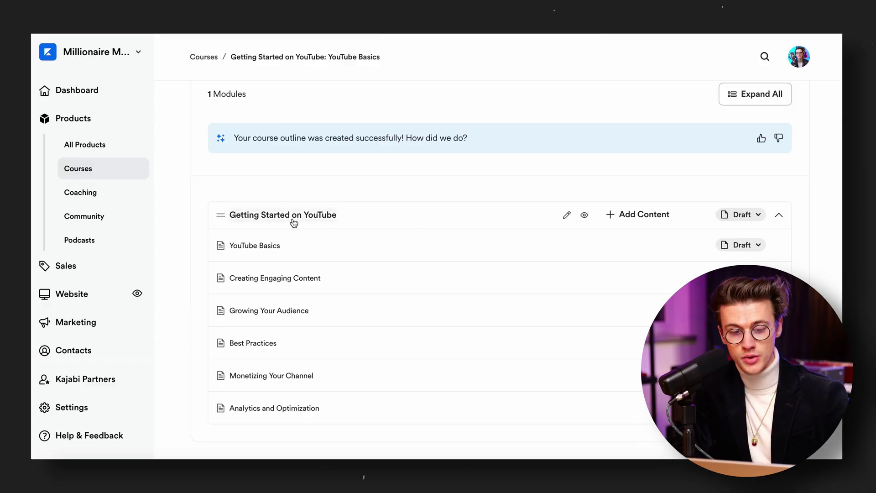
click(293, 222)
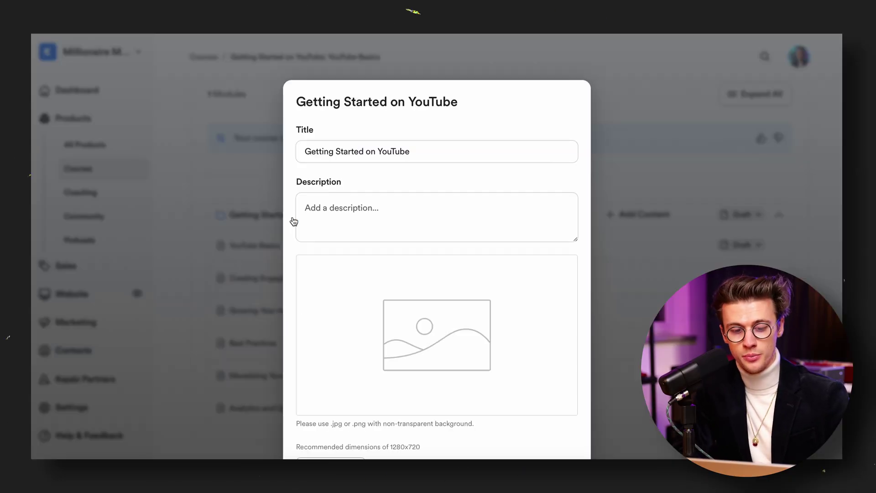
click(288, 257)
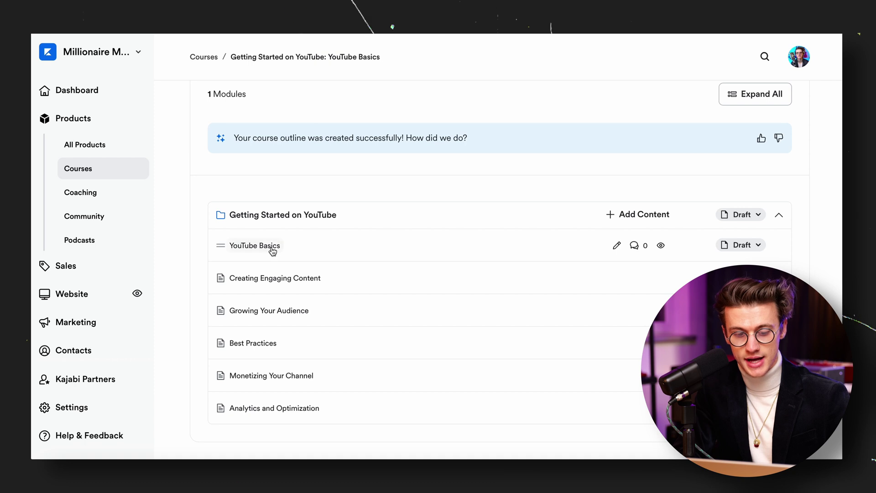
Step: Read through the generated text of the "YouTube Basics" lesson and return to the course outline
click(271, 247)
scroll(294, 277, down, 4)
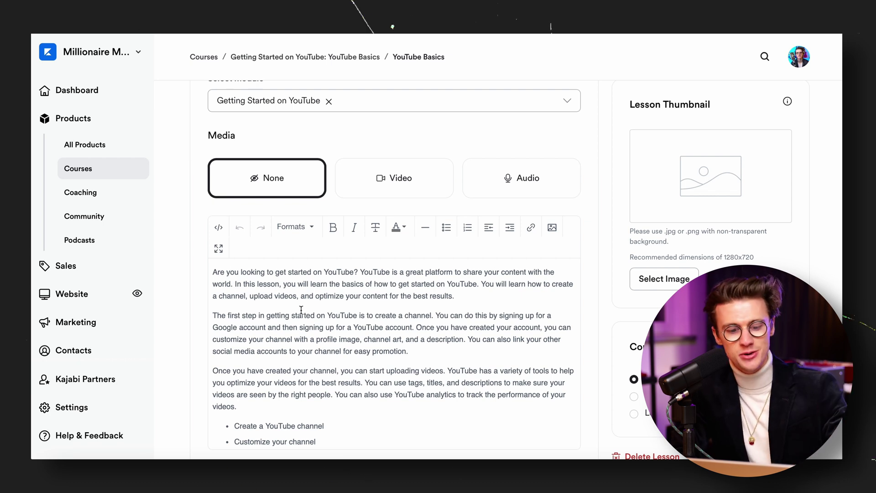
scroll(186, 323, down, 1)
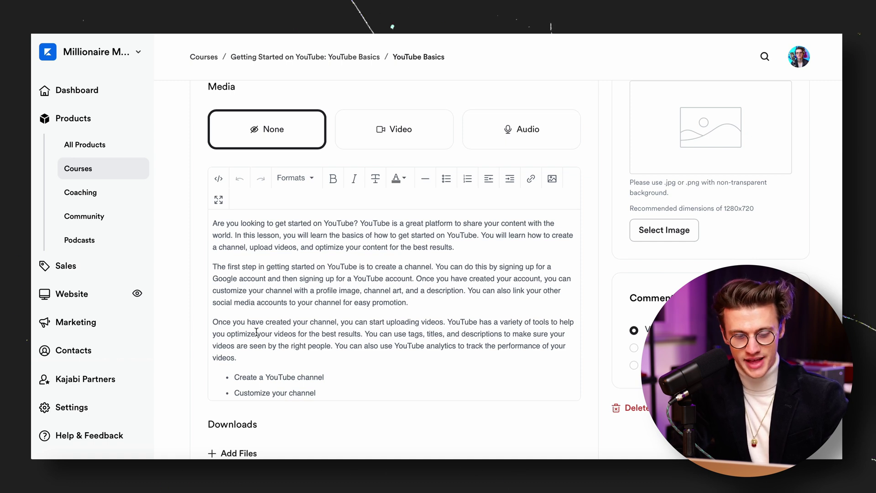
scroll(258, 331, down, 1)
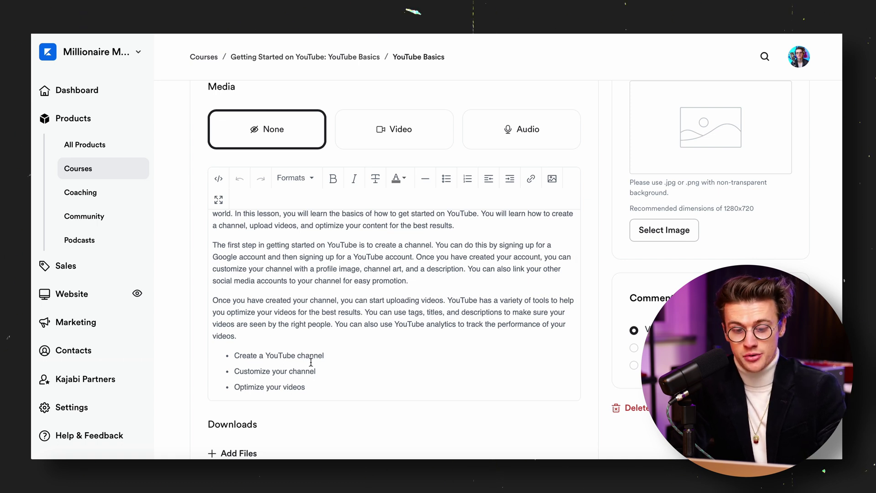
scroll(311, 361, up, 3)
scroll(319, 297, up, 2)
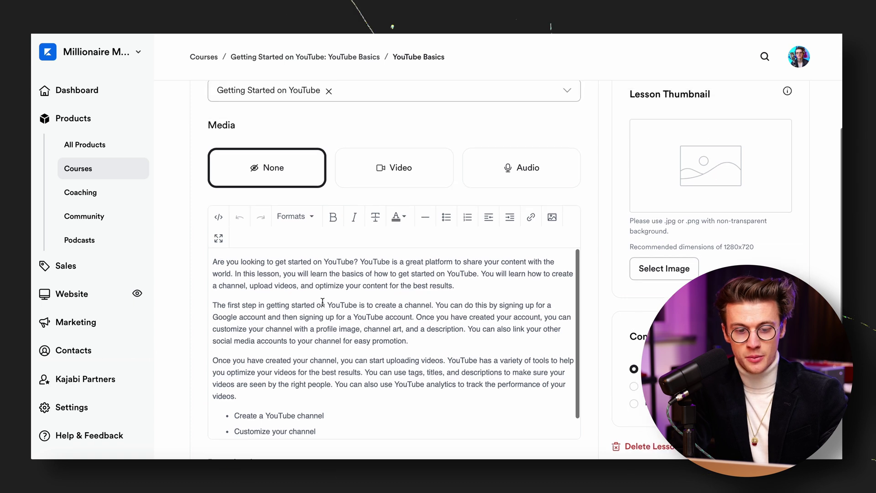
scroll(322, 302, up, 1)
click(302, 66)
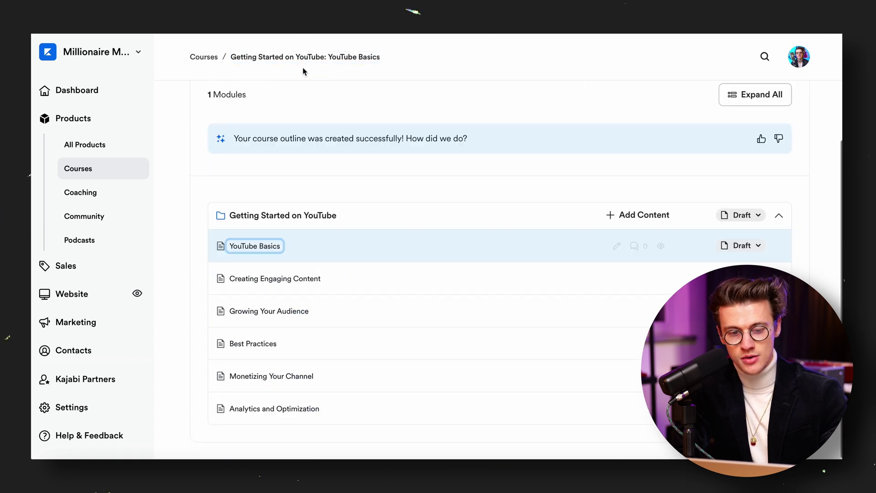
Step: Open the "Creating Engaging Content" lesson and read its generated text and bullet points
click(279, 279)
scroll(316, 319, down, 6)
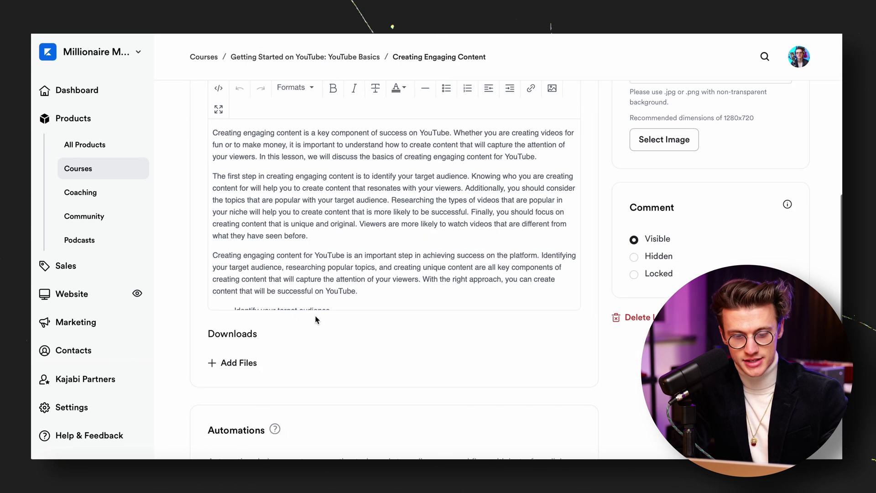
scroll(316, 314, down, 4)
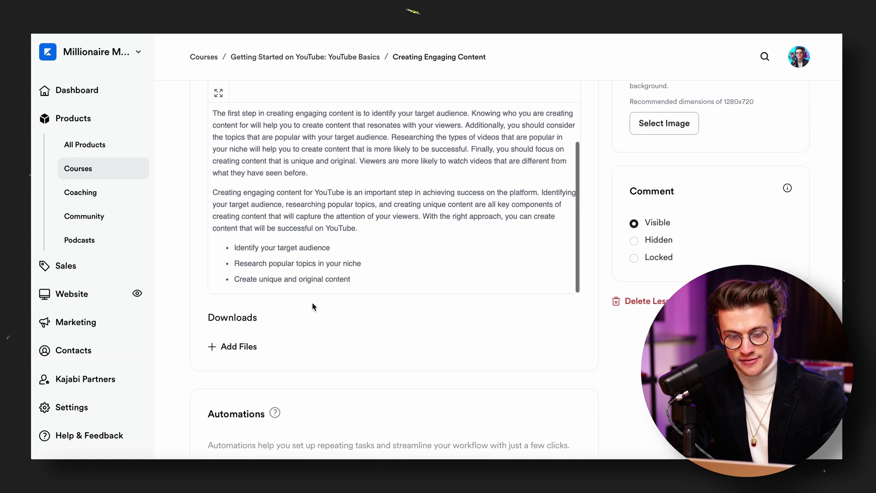
scroll(317, 319, up, 3)
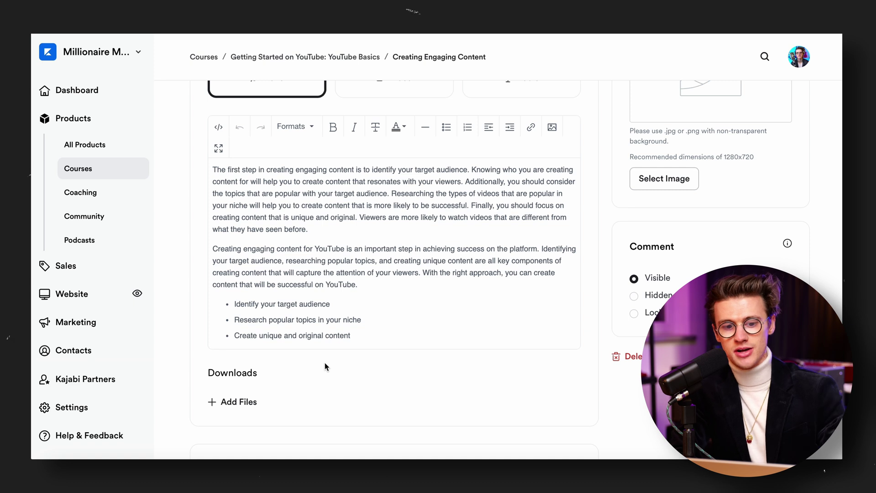
Step: Return to the course outline and publish the "Getting Started on YouTube" module and its "YouTube Basics" lesson
scroll(334, 256, up, 2)
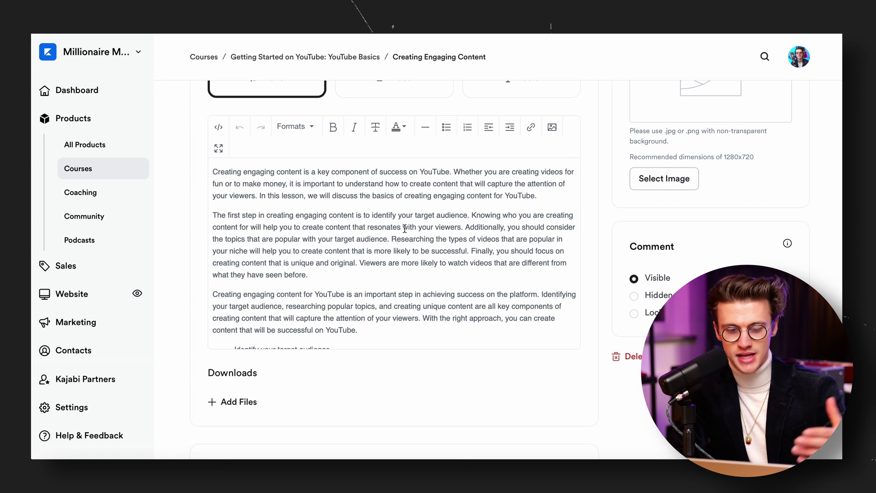
scroll(456, 248, up, 5)
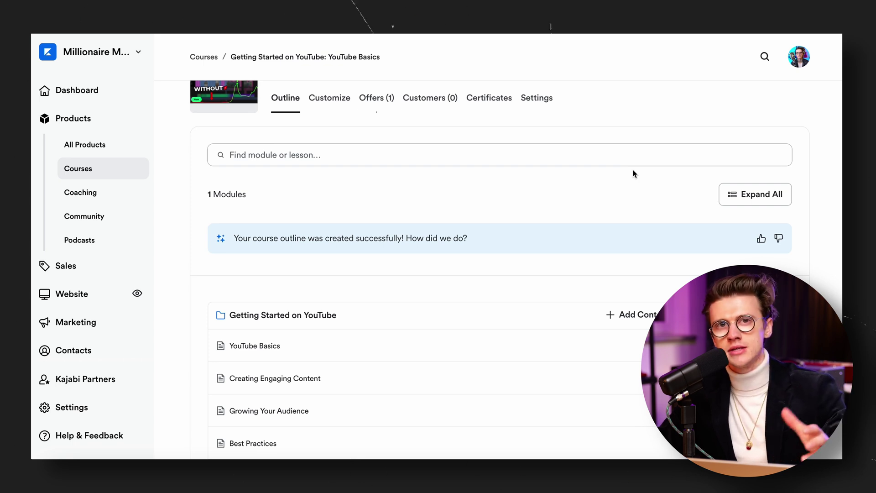
scroll(633, 173, down, 2)
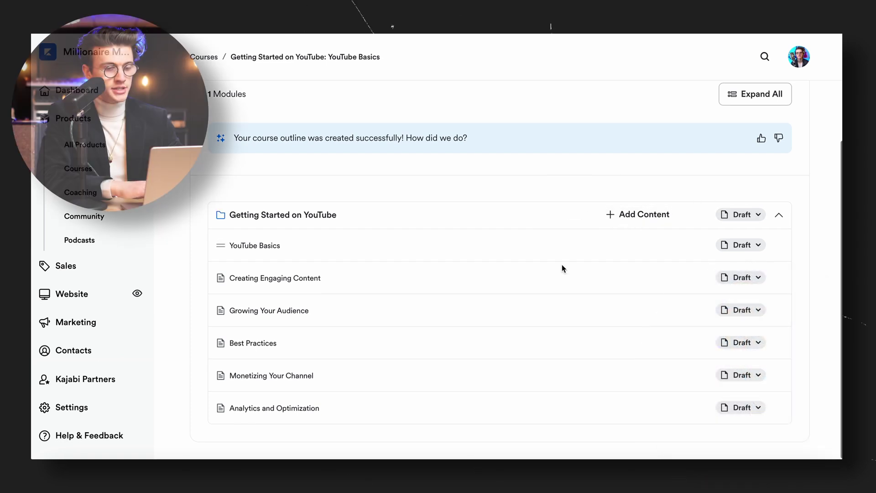
click(739, 213)
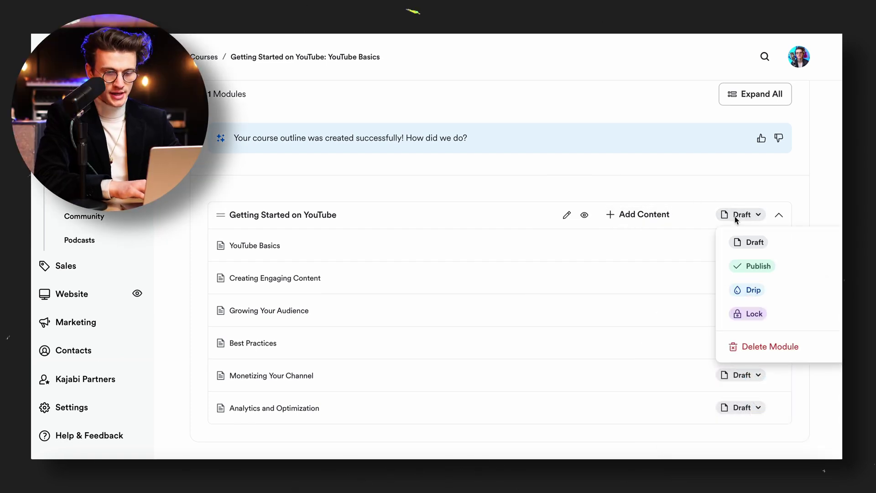
click(738, 218)
click(738, 218)
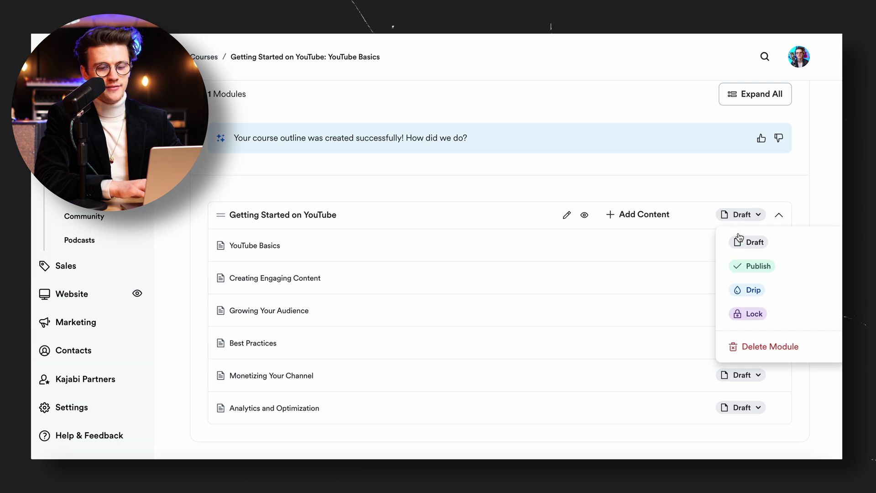
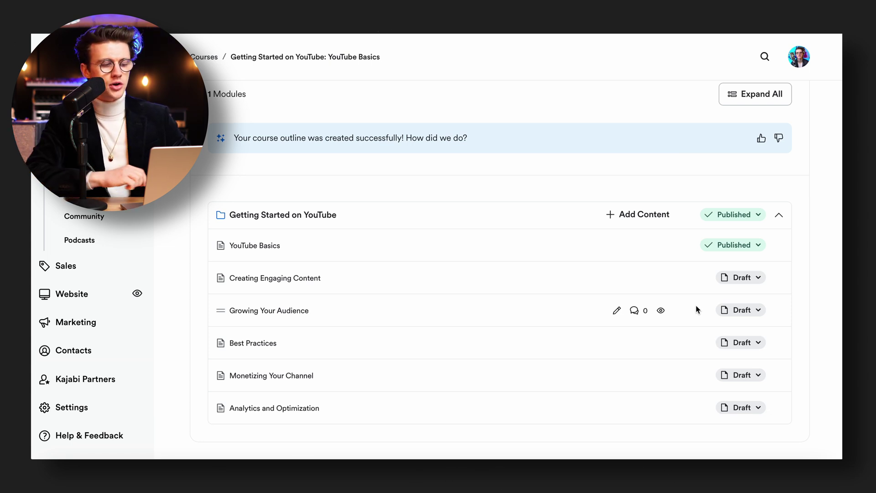
Step: Delete the "Analytics and Optimization" lesson from the "Getting Started on YouTube" module
scroll(732, 336, down, 1)
click(743, 405)
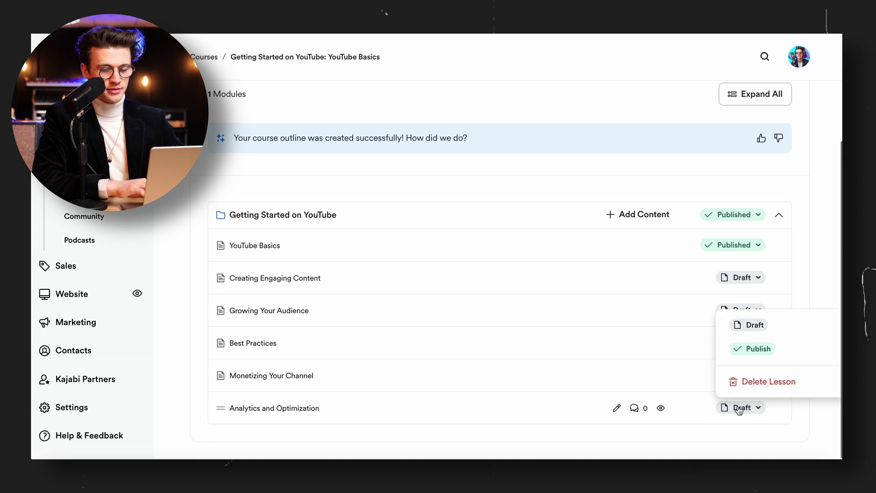
click(756, 387)
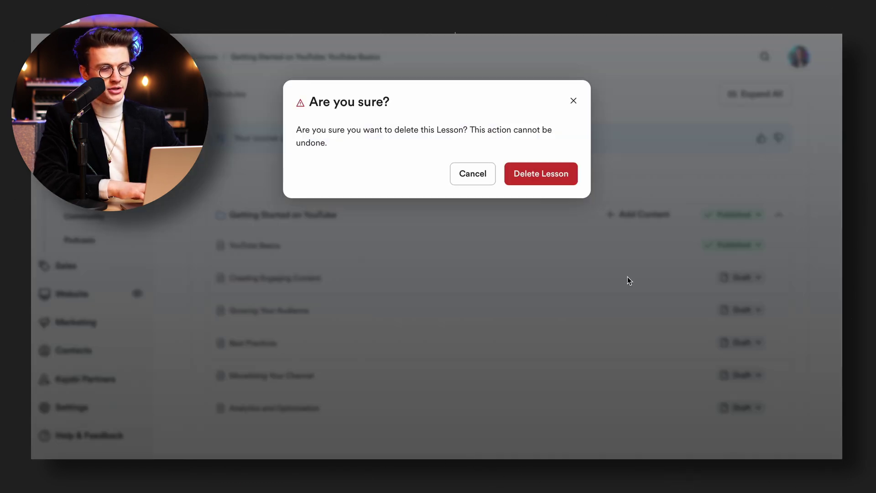
click(554, 173)
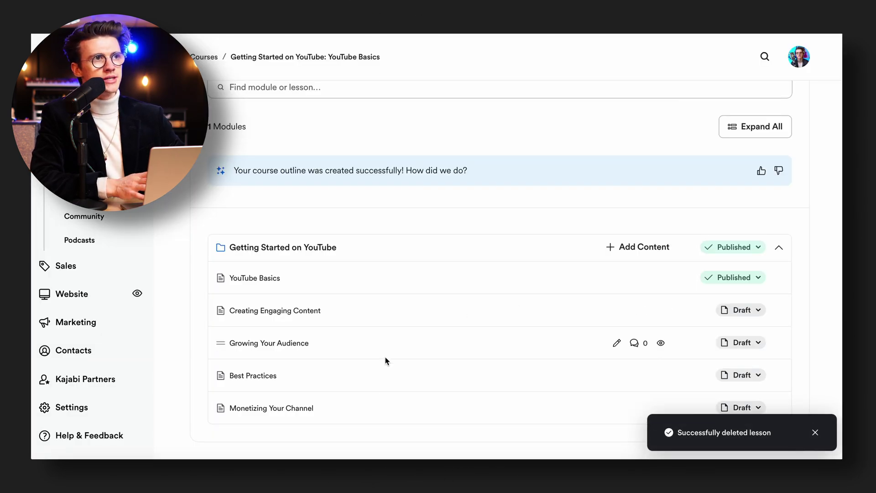
click(734, 247)
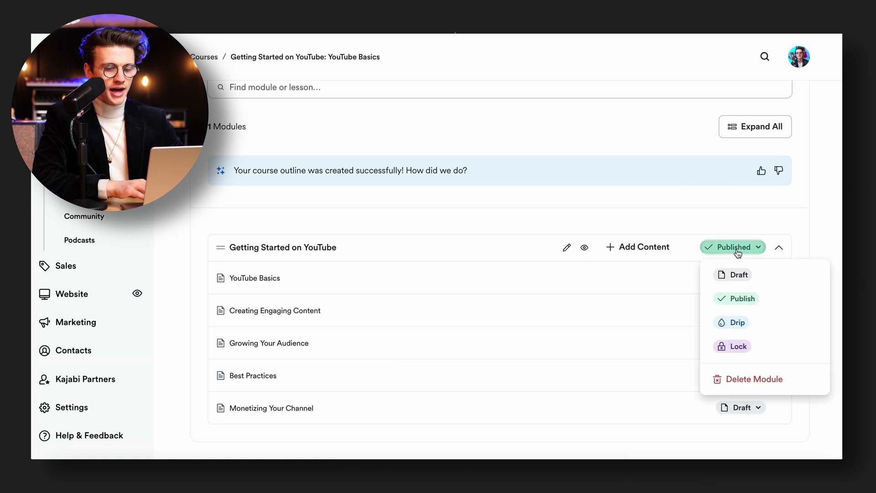
click(663, 225)
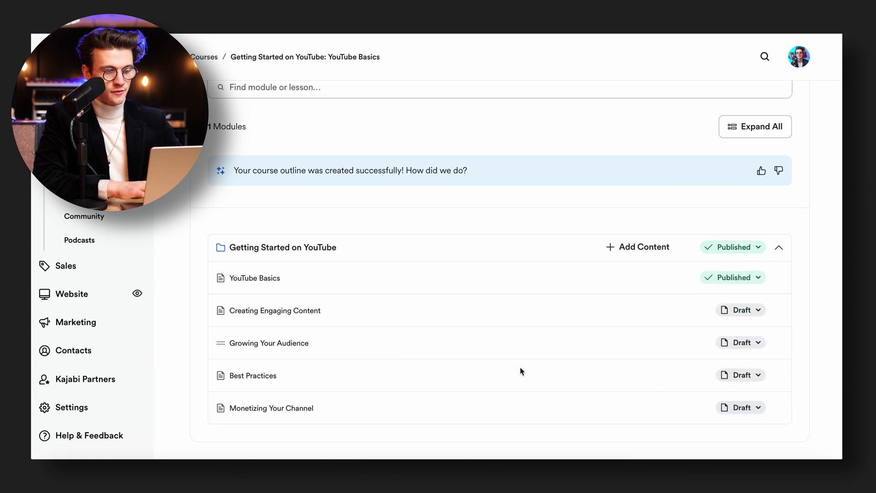
Step: Add a new module titled "Mod 1" to the course
scroll(660, 248, up, 3)
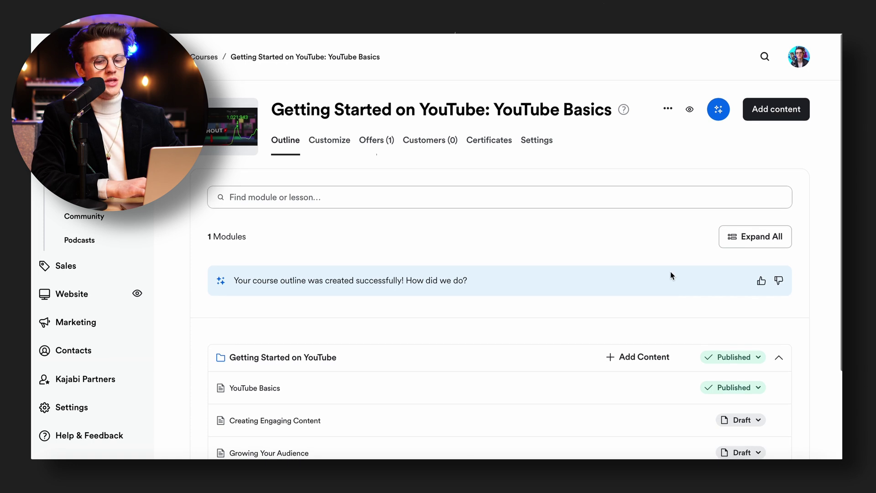
click(774, 116)
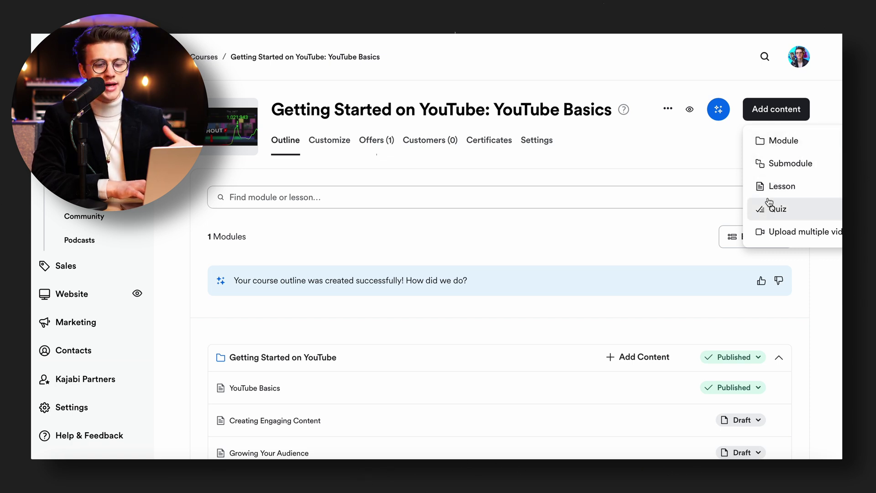
click(774, 140)
click(378, 154)
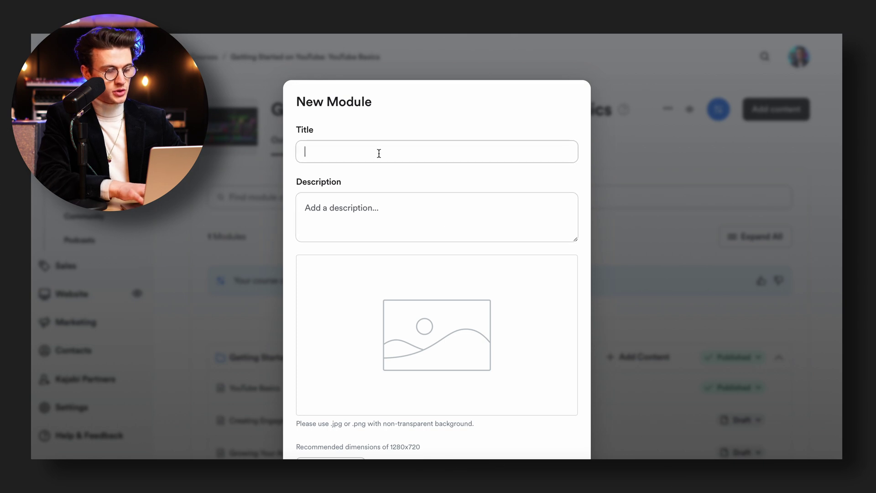
key(Return)
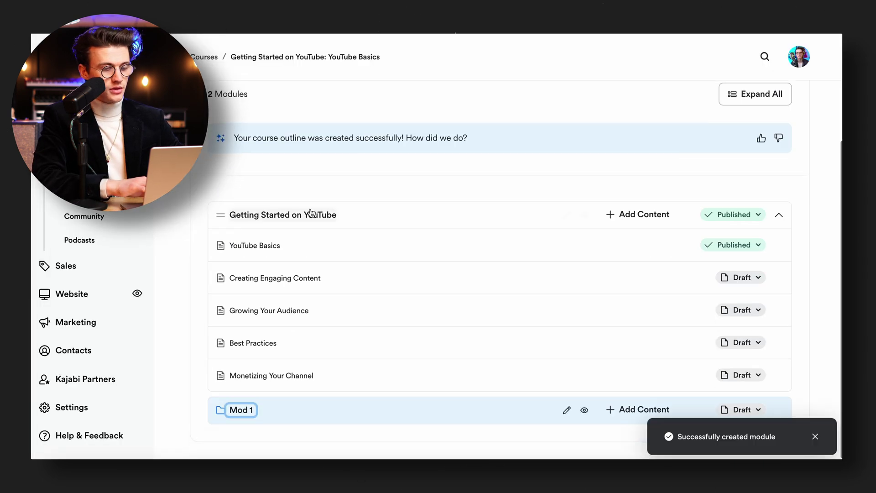
Step: Create a submodule titled "Sub" and place it under the "Getting Started on YouTube" module in the outline
scroll(532, 264, up, 5)
scroll(708, 183, down, 1)
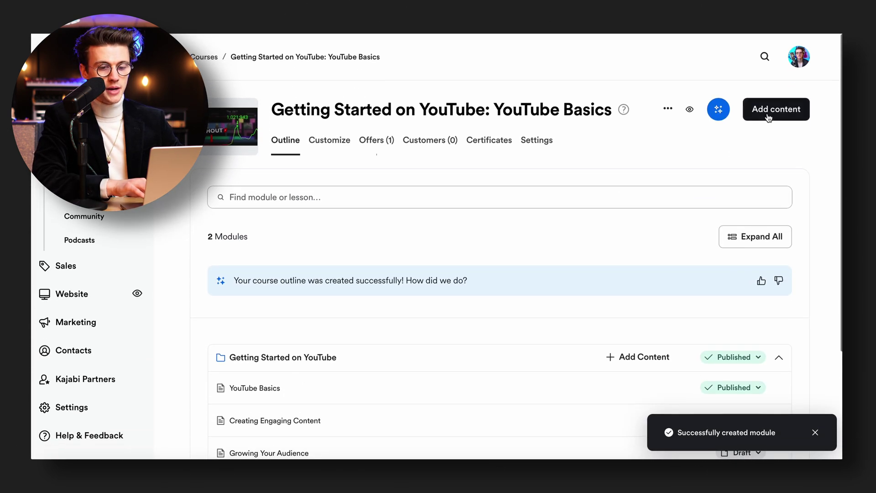
click(776, 109)
click(782, 163)
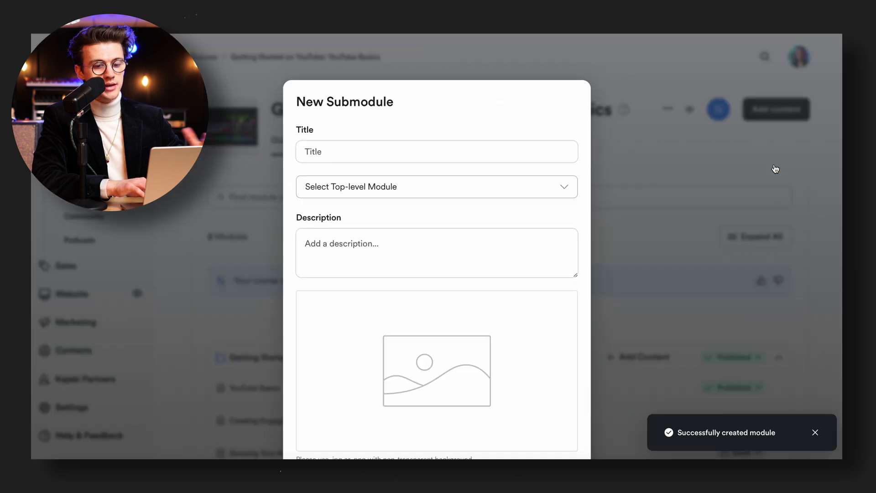
click(359, 151)
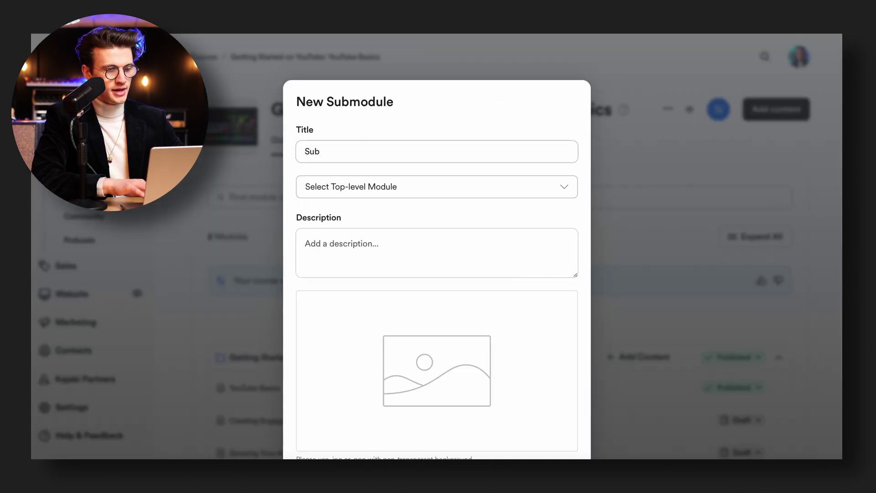
text(Sub)
key(Return)
drag(237, 409, 245, 385)
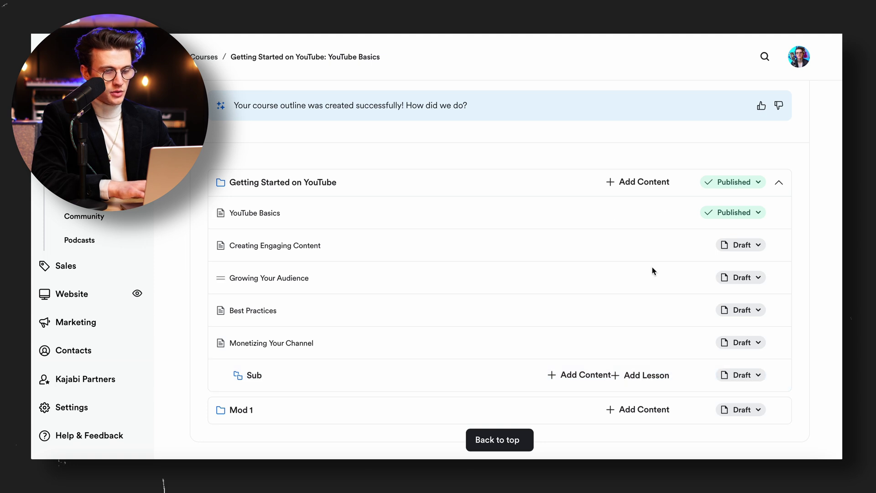
Step: Create a lesson titled "video1" in the "Mod 1" module
click(651, 412)
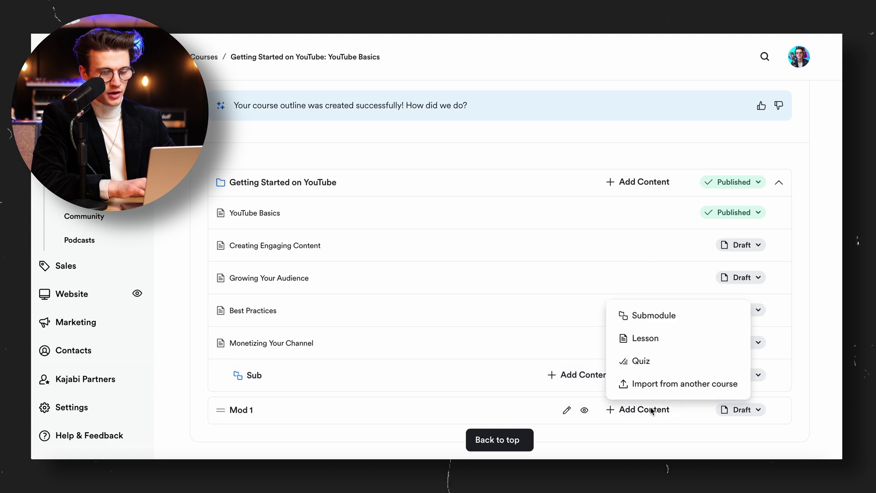
click(660, 339)
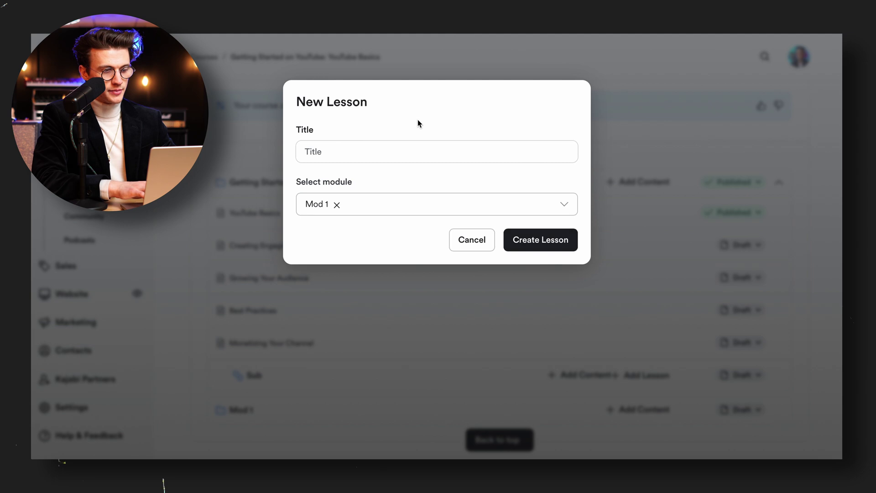
text(video1)
key(Return)
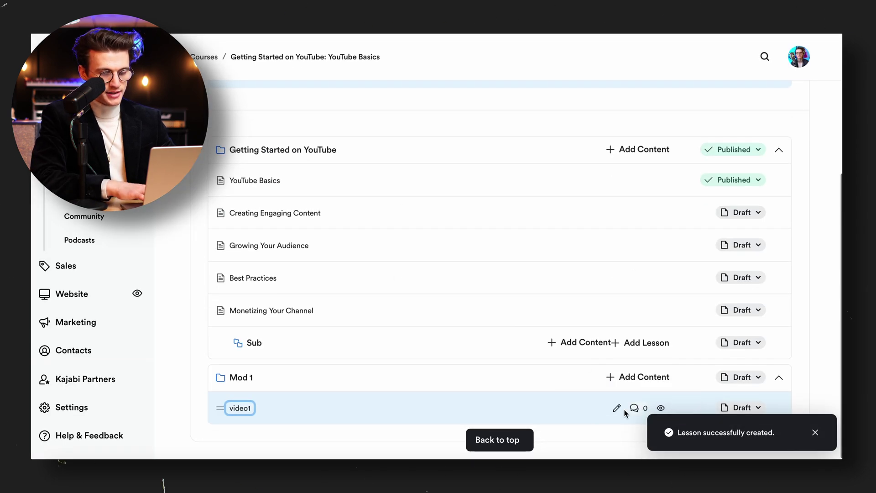
Step: Open the "video1" lesson for editing, look through its settings and set its media type to Video
click(617, 408)
scroll(601, 364, down, 3)
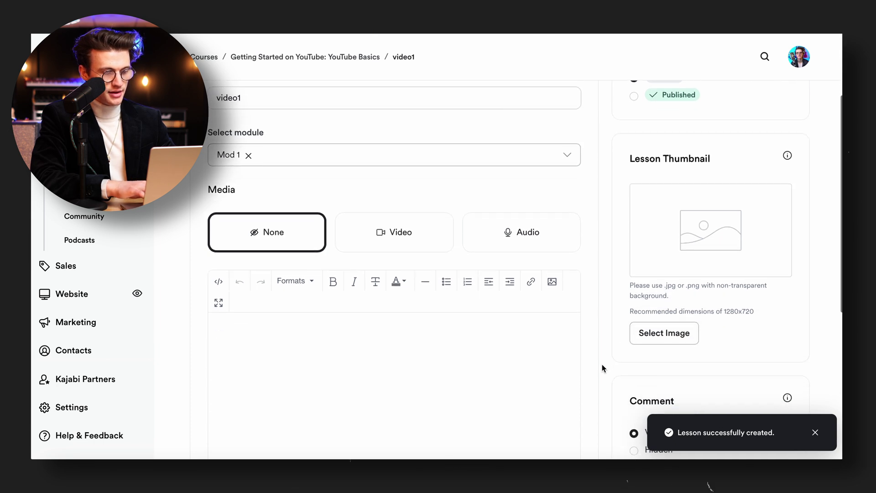
scroll(601, 367, down, 5)
scroll(483, 248, down, 2)
scroll(238, 286, up, 10)
scroll(552, 318, down, 3)
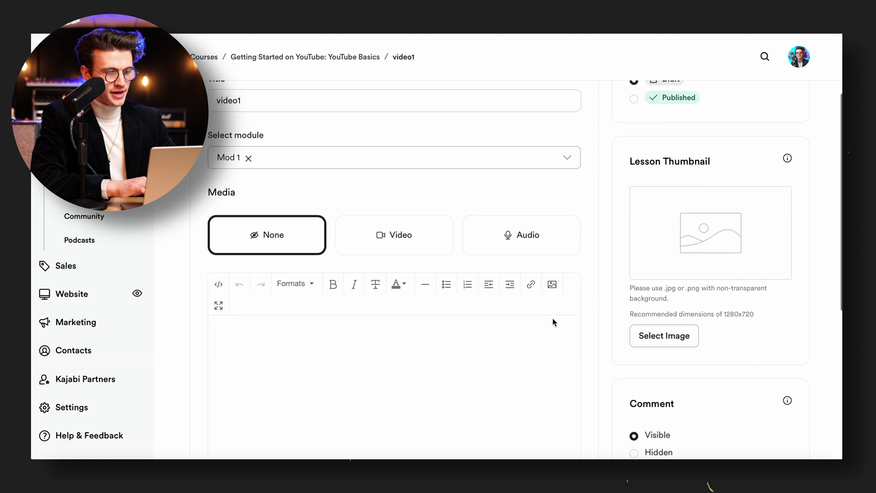
click(431, 228)
scroll(411, 301, down, 1)
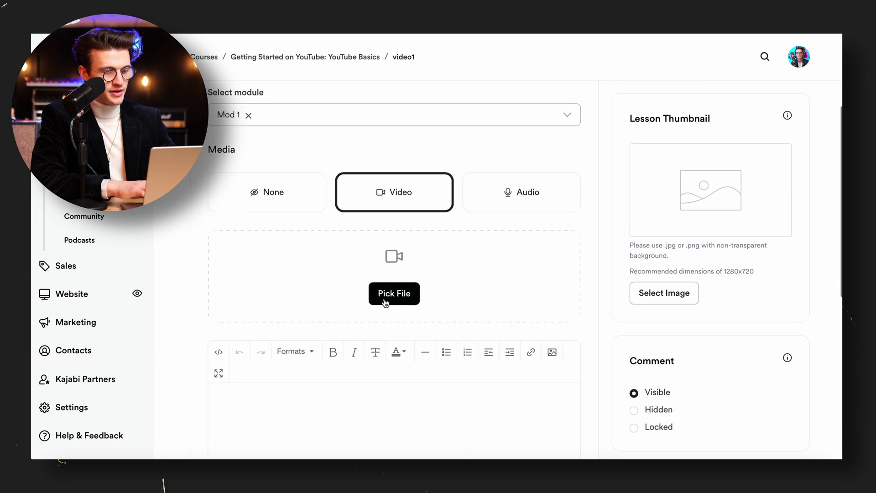
scroll(357, 314, down, 7)
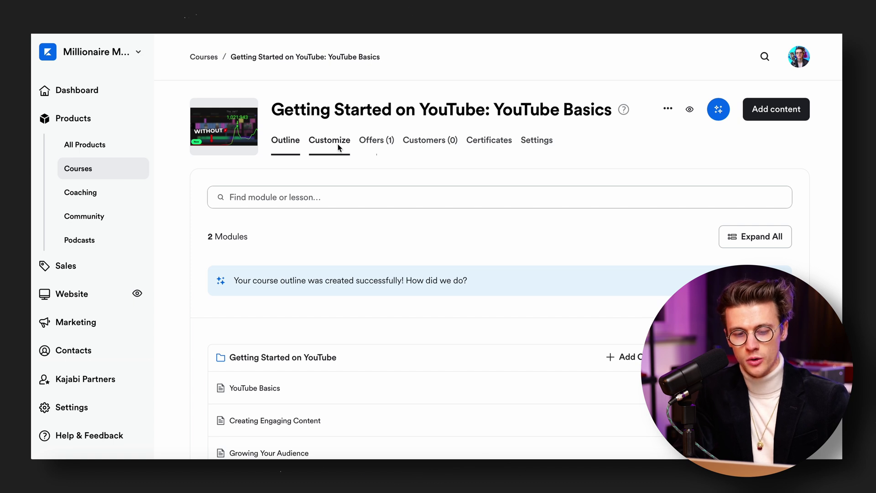
Step: Open the course's active Premier Product template for customization and examine its product page layout
click(338, 142)
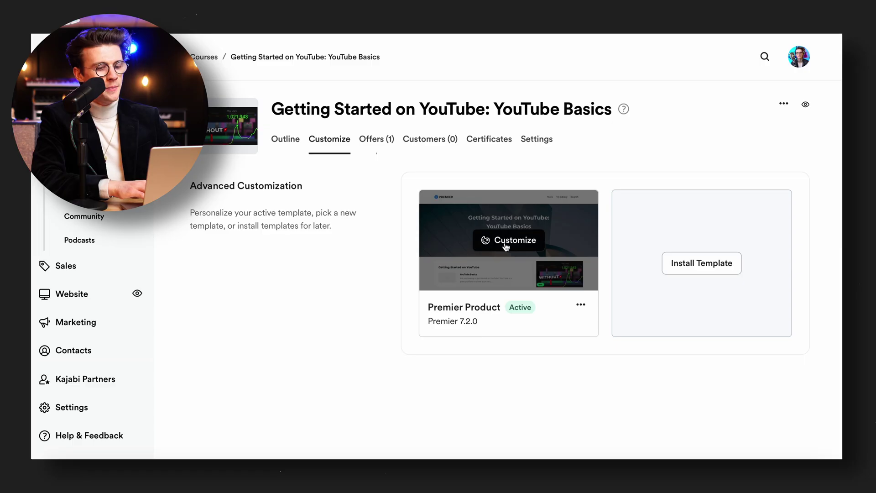
click(505, 245)
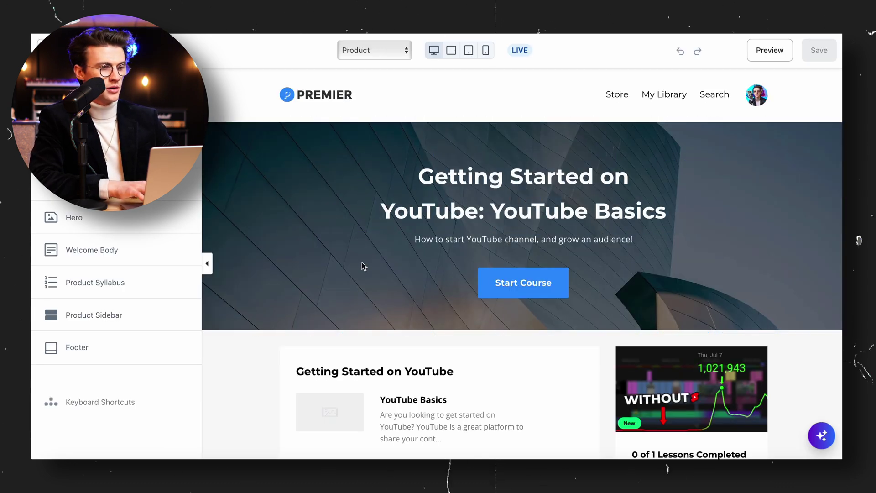
scroll(364, 319, down, 3)
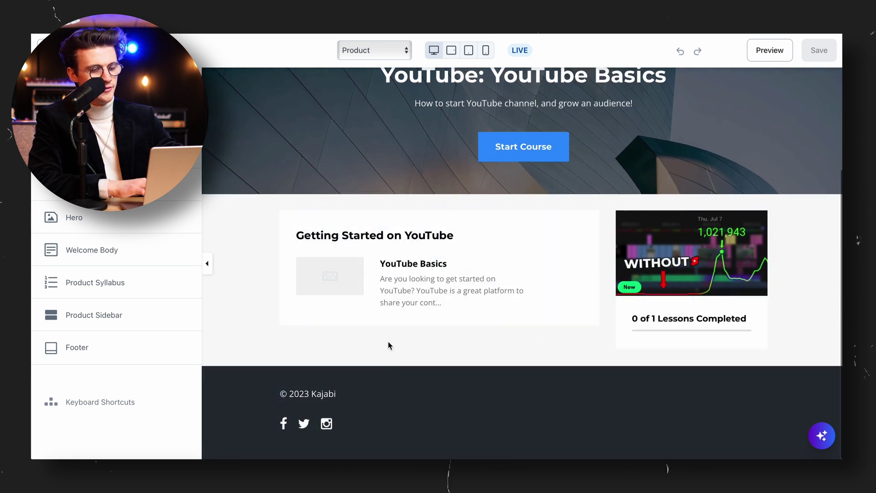
scroll(378, 280, up, 3)
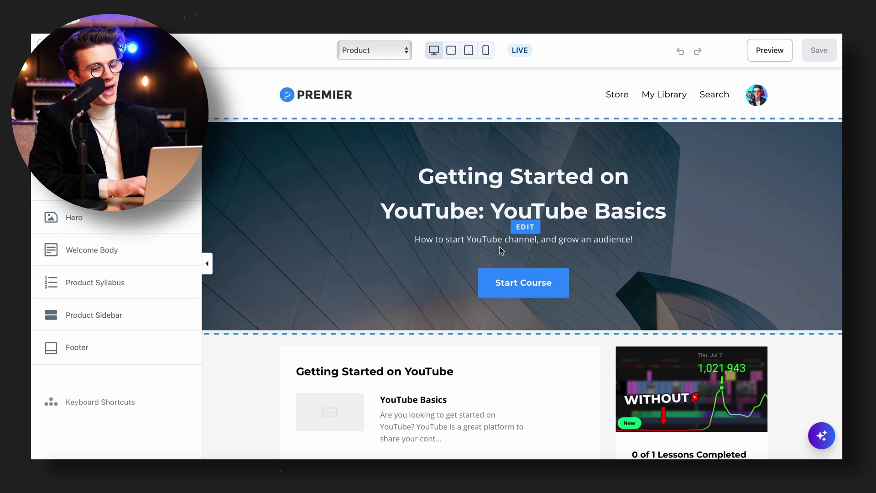
click(462, 246)
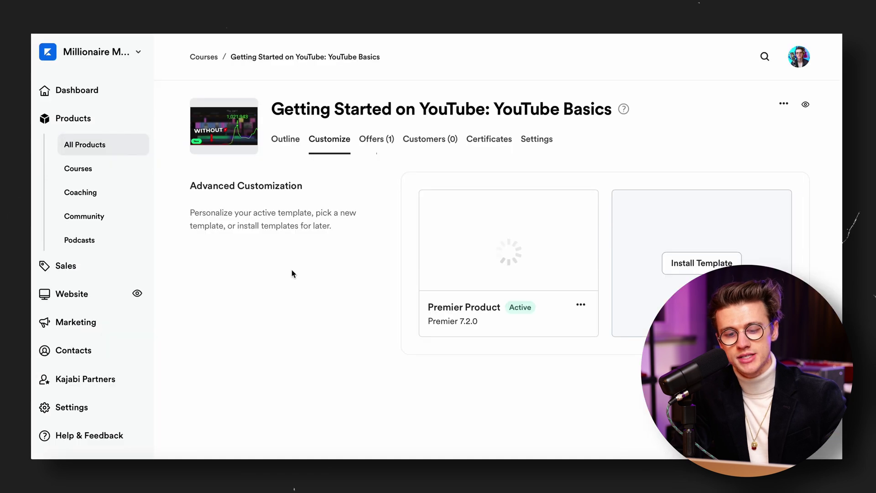
Step: Browse the available course templates and install Gamify Lite with Sidebar
click(675, 269)
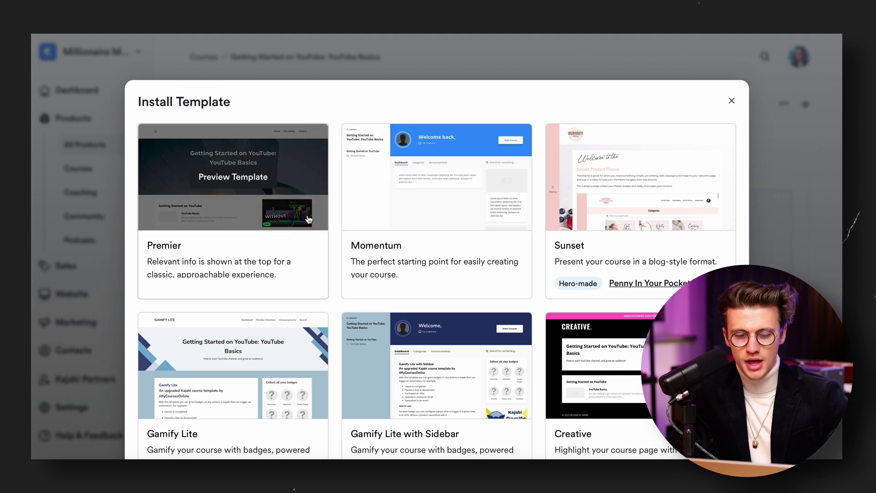
scroll(314, 224, down, 5)
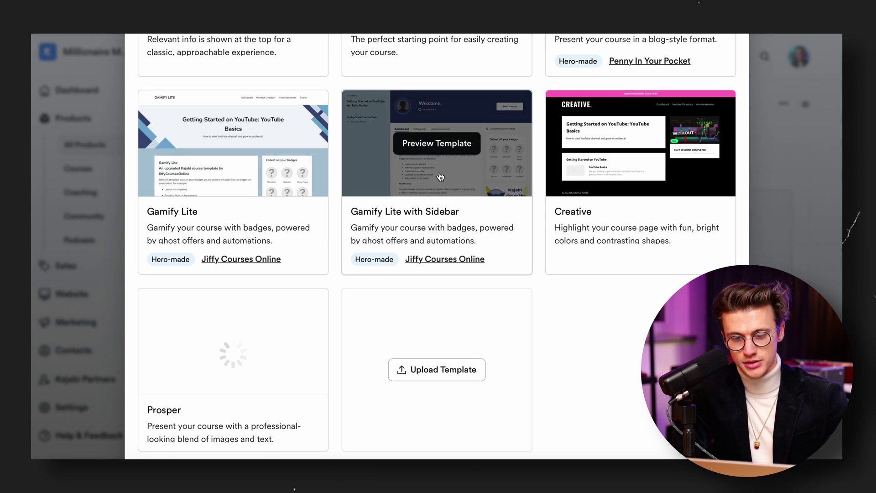
click(438, 242)
scroll(465, 296, down, 1)
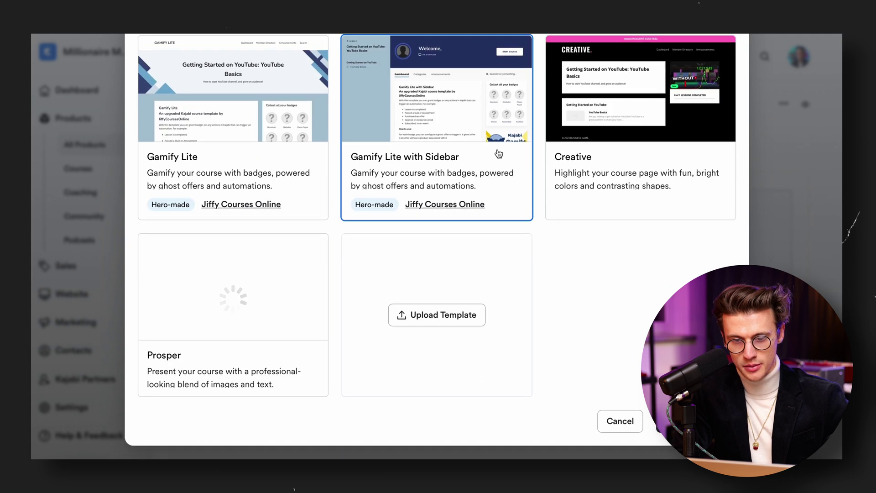
scroll(557, 270, up, 1)
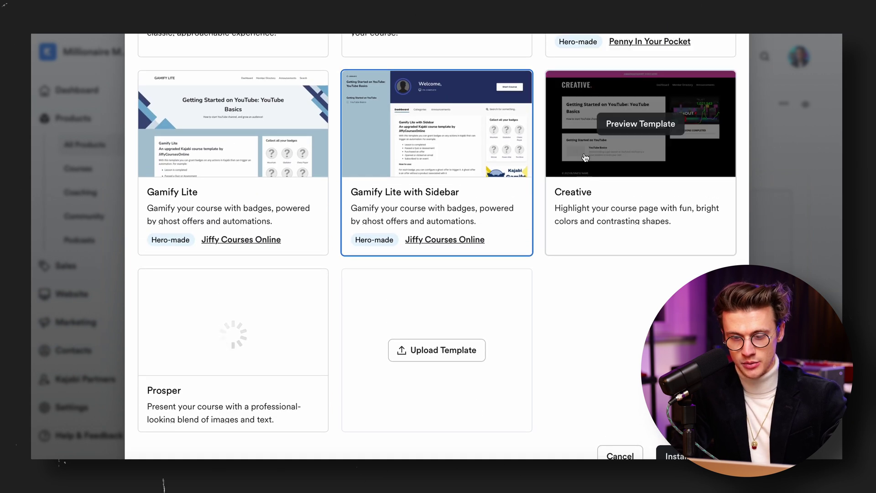
click(640, 133)
click(520, 254)
scroll(520, 254, down, 1)
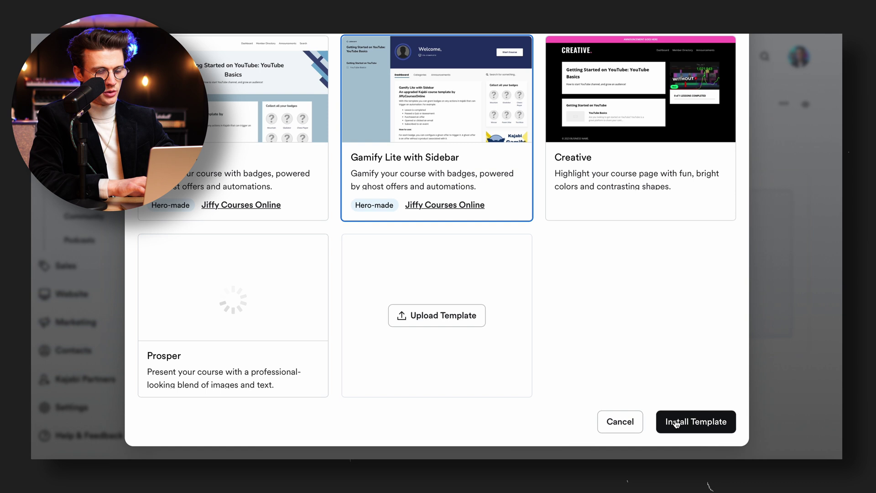
click(676, 423)
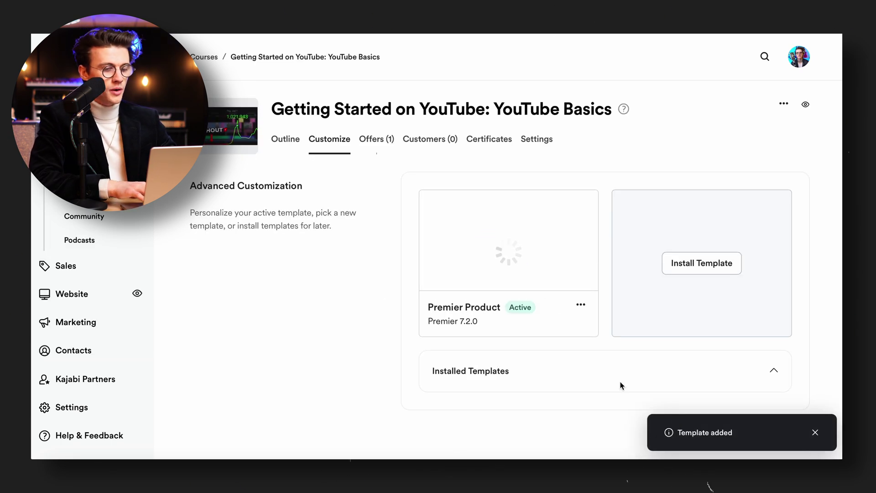
Step: Activate the installed Gamify Lite with Sidebar template for the course
click(772, 370)
scroll(772, 371, down, 3)
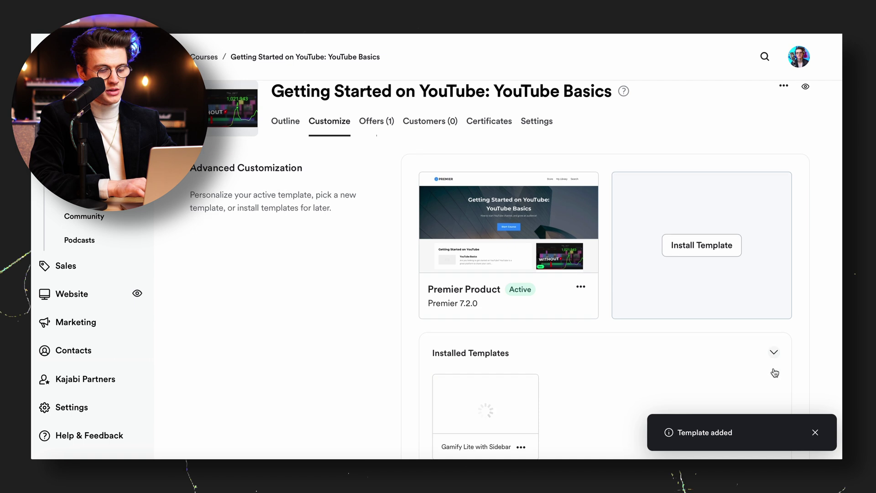
click(773, 314)
click(773, 373)
scroll(748, 364, down, 2)
mouse_move(496, 331)
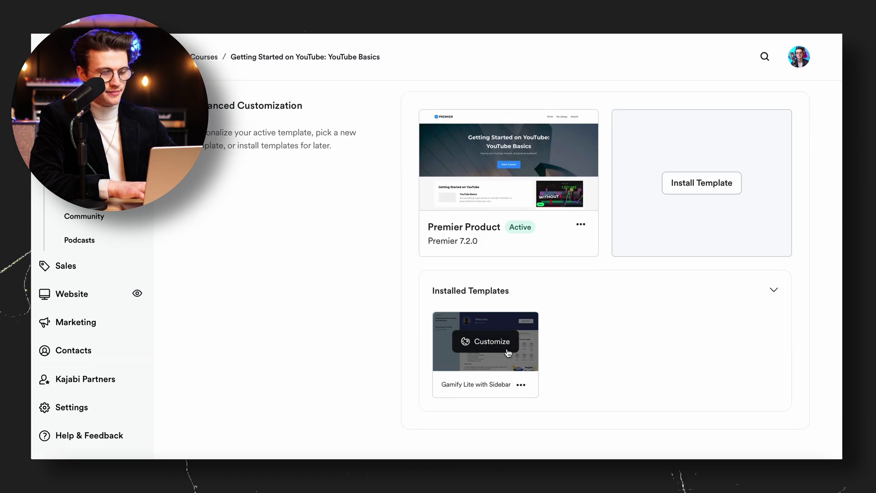
click(520, 384)
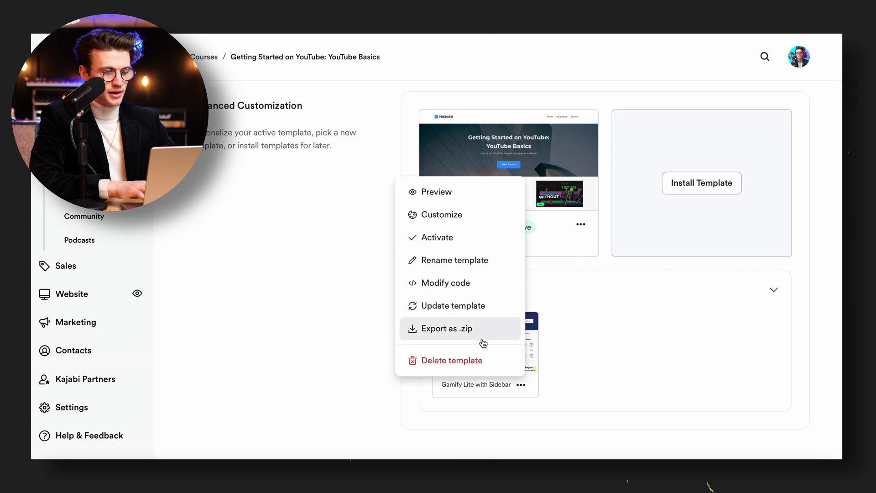
click(458, 242)
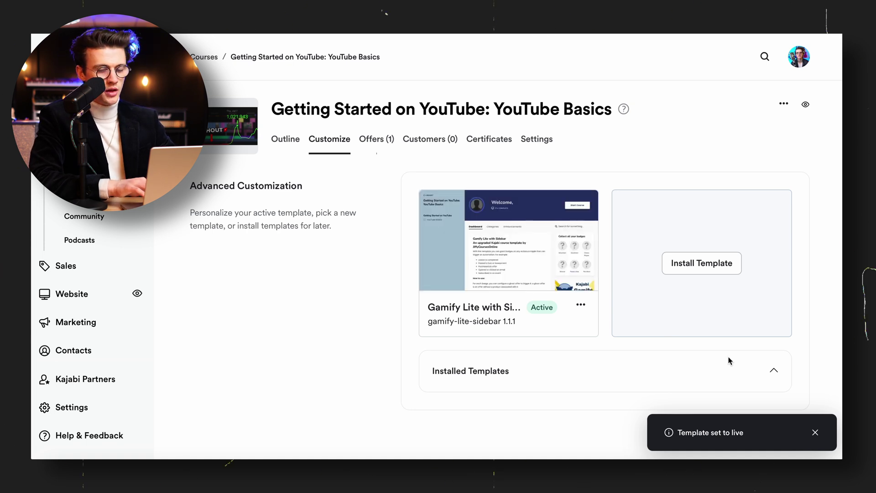
Step: Check the installed templates, open the active Gamify Lite with Sidebar template for customization and examine its product page layout
click(770, 369)
scroll(661, 368, down, 1)
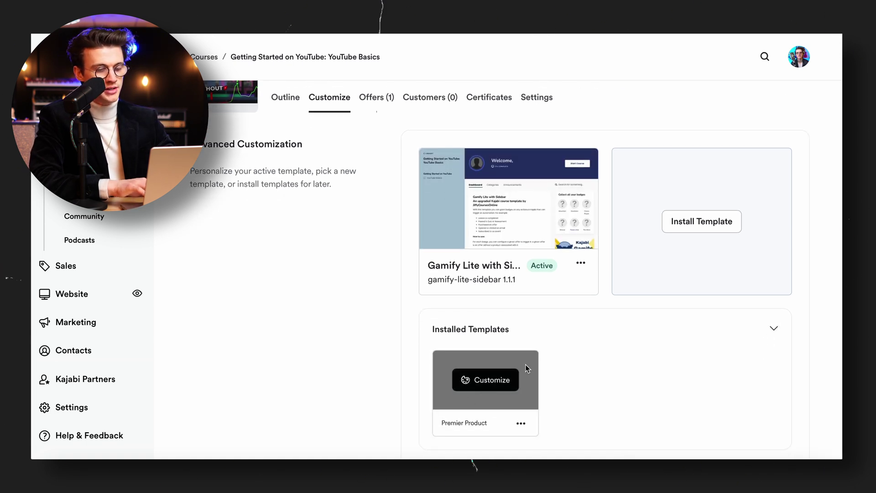
scroll(542, 305, up, 1)
mouse_move(524, 262)
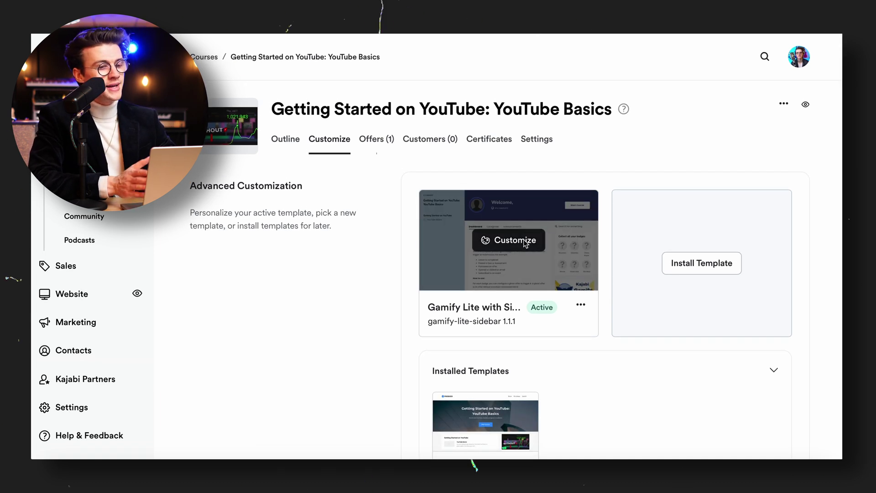
click(525, 243)
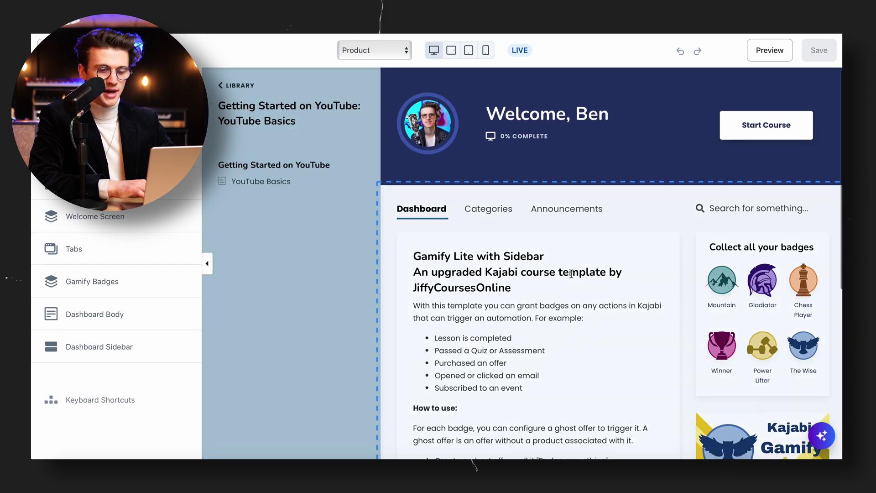
scroll(675, 264, down, 2)
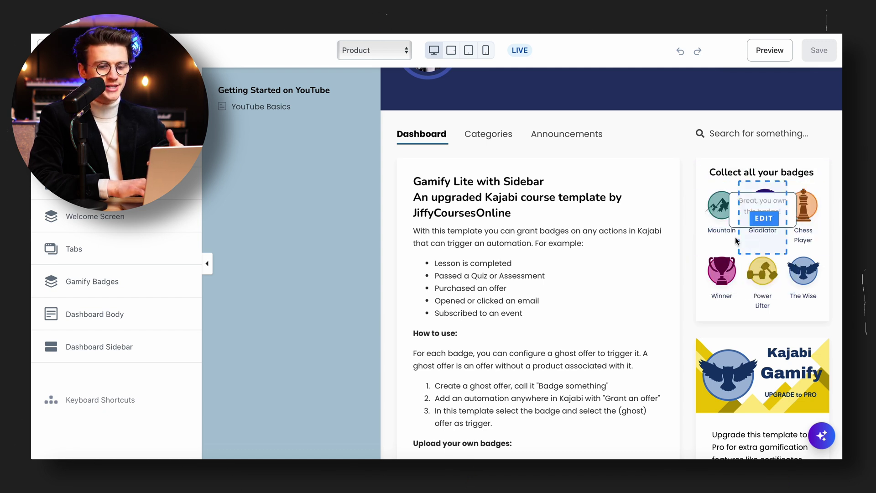
scroll(670, 257, up, 5)
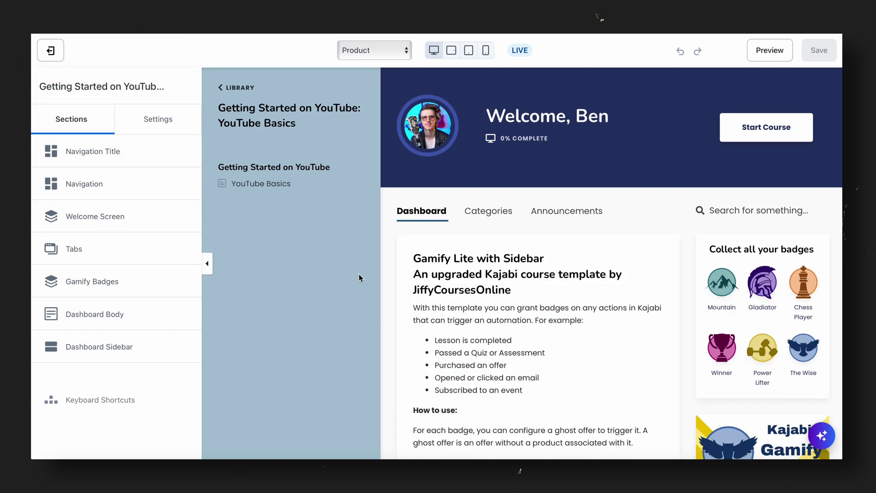
Step: Set the primary color in the template's color scheme to orange
click(161, 120)
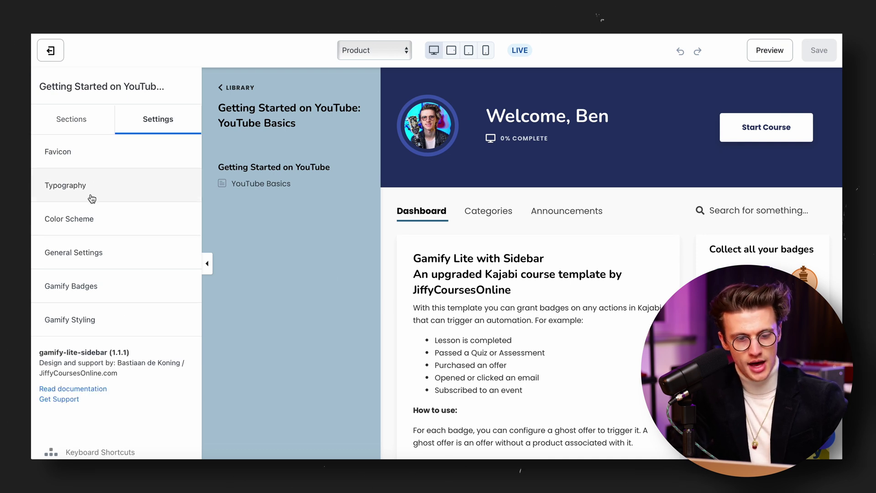
click(80, 219)
click(49, 159)
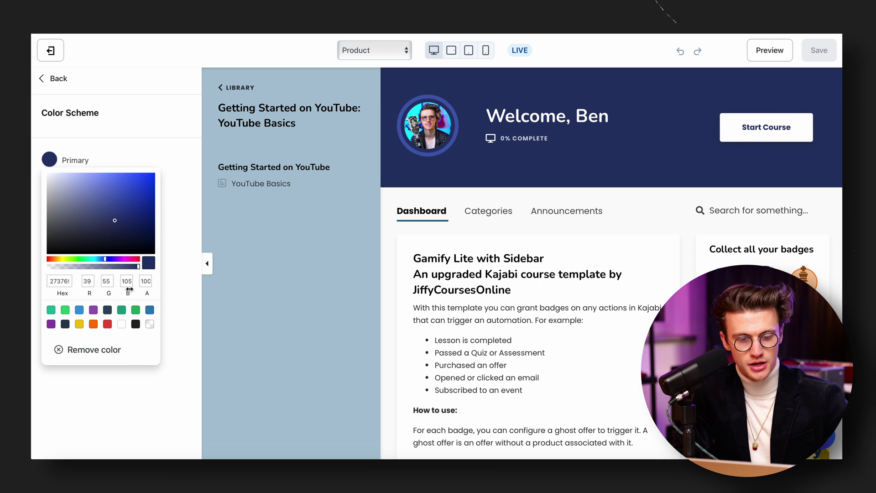
click(93, 323)
click(105, 391)
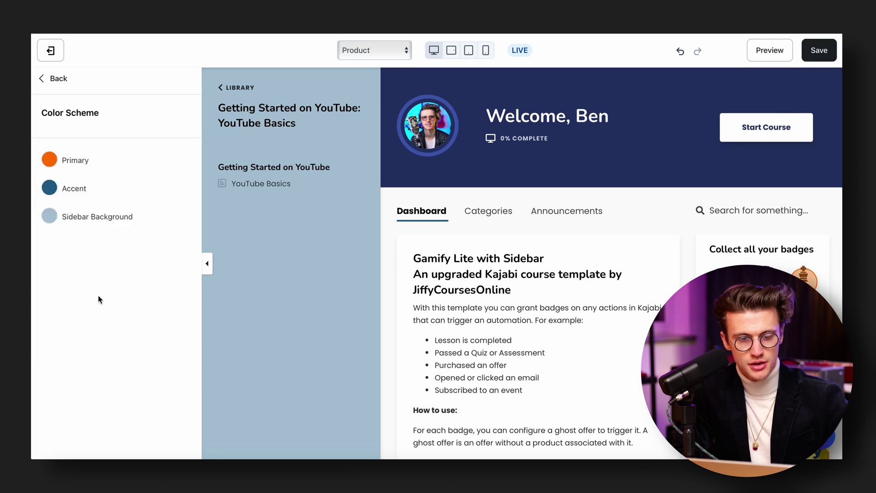
Step: Set the template's accent color to near-black and save the color changes
click(49, 187)
click(133, 354)
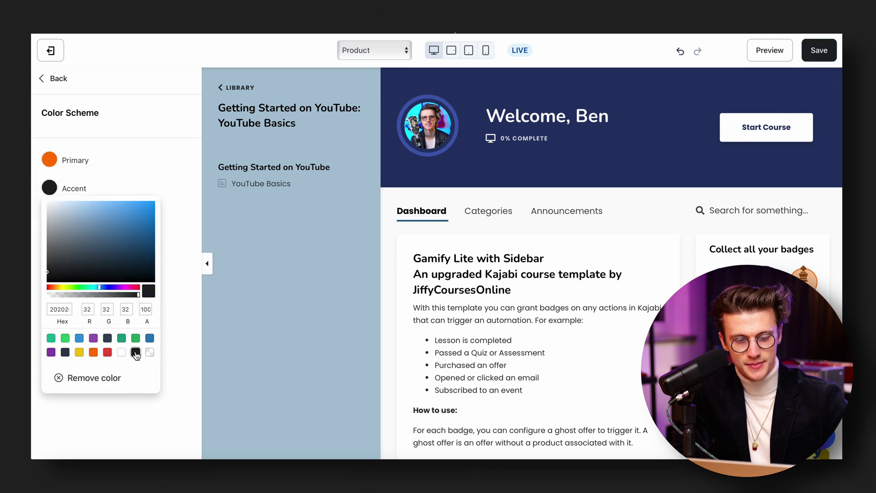
click(129, 424)
click(818, 54)
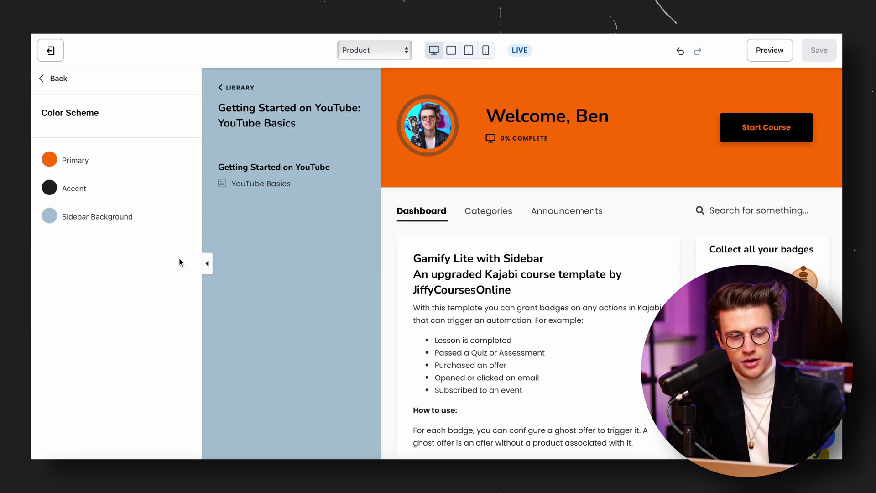
Step: Set the template's sidebar background to the dark navy preset color and save the template
click(50, 217)
click(65, 380)
click(448, 203)
click(814, 53)
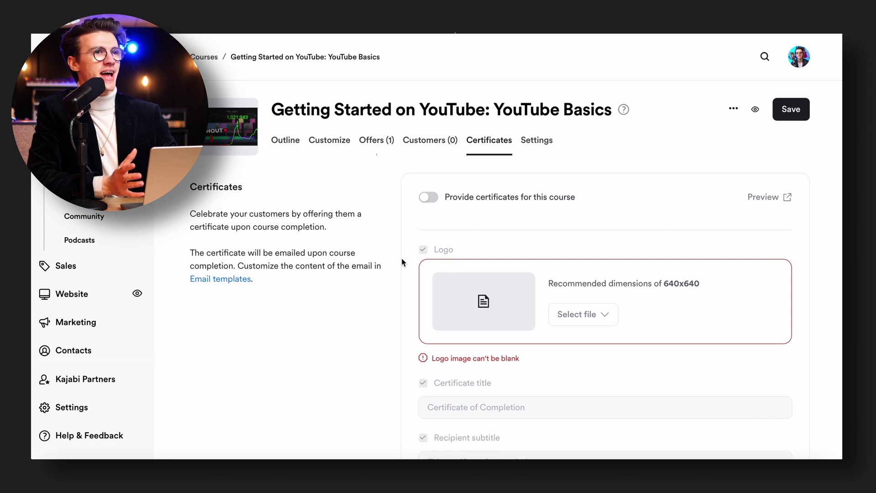
Step: Examine the course's certificate settings, including the logo, certificate title and recipient subtitle options
scroll(402, 260, down, 2)
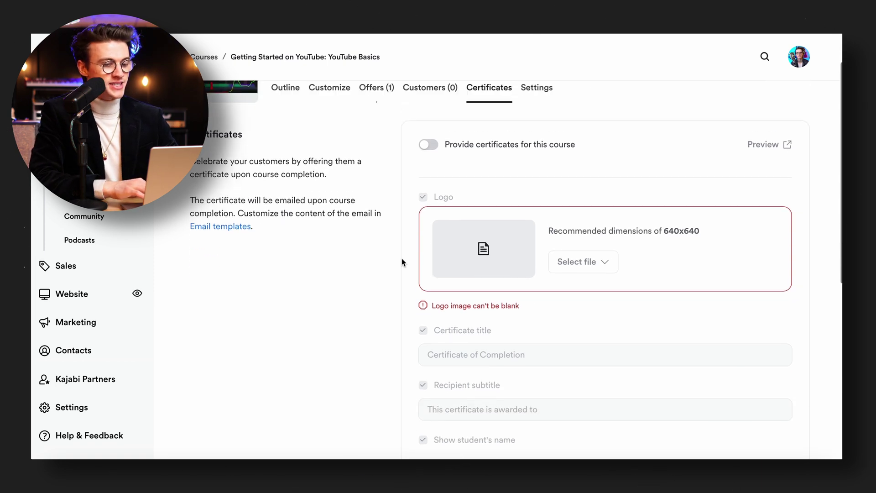
scroll(410, 214, up, 1)
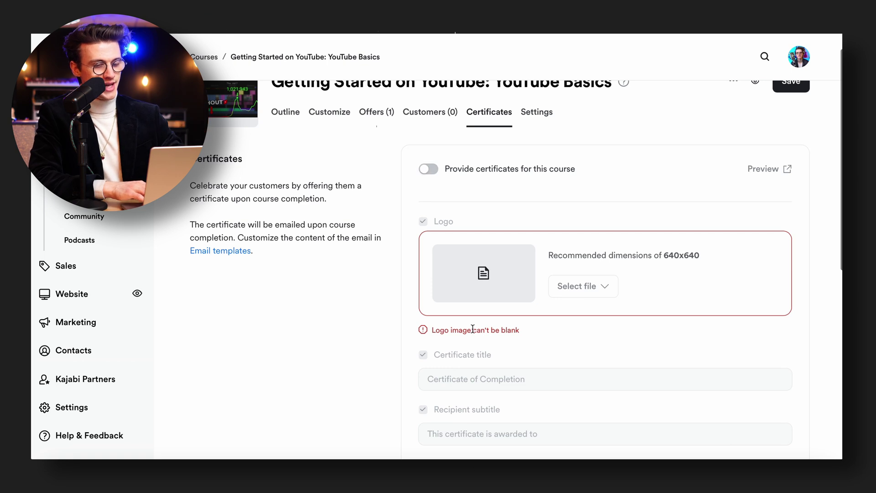
scroll(483, 333, down, 2)
scroll(493, 332, down, 3)
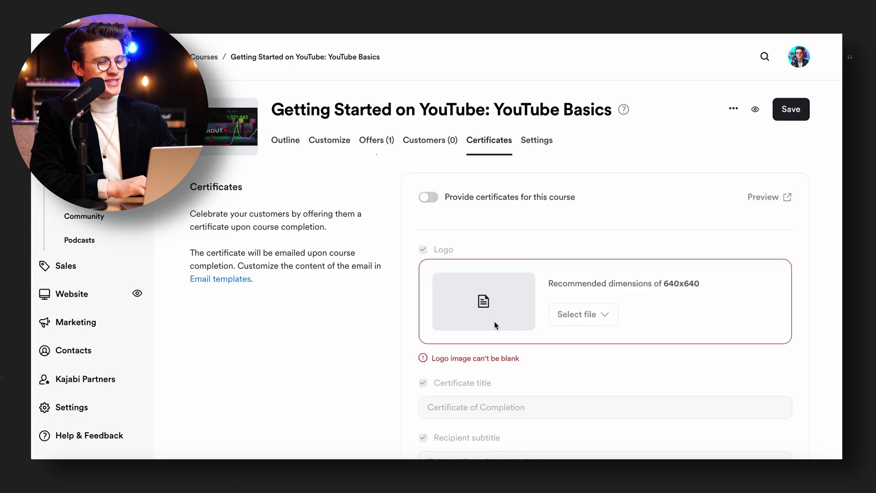
Step: Start a new offer for the course and title it "Bundle"
click(370, 142)
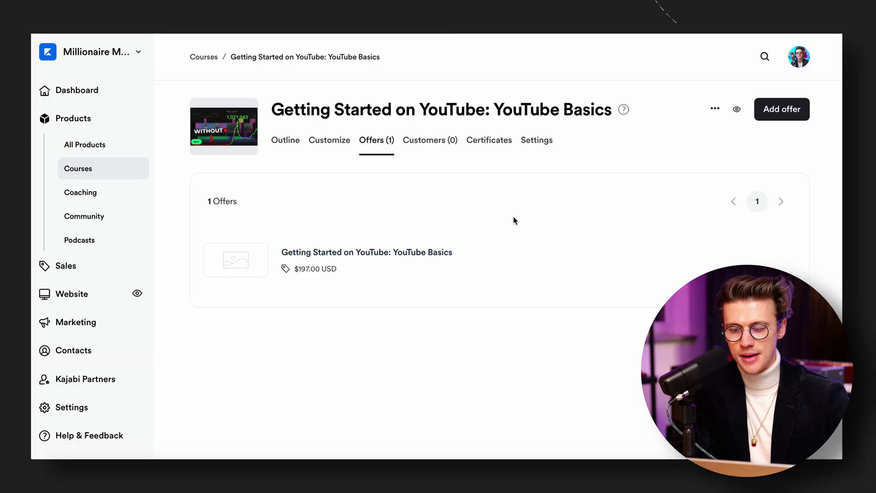
click(767, 106)
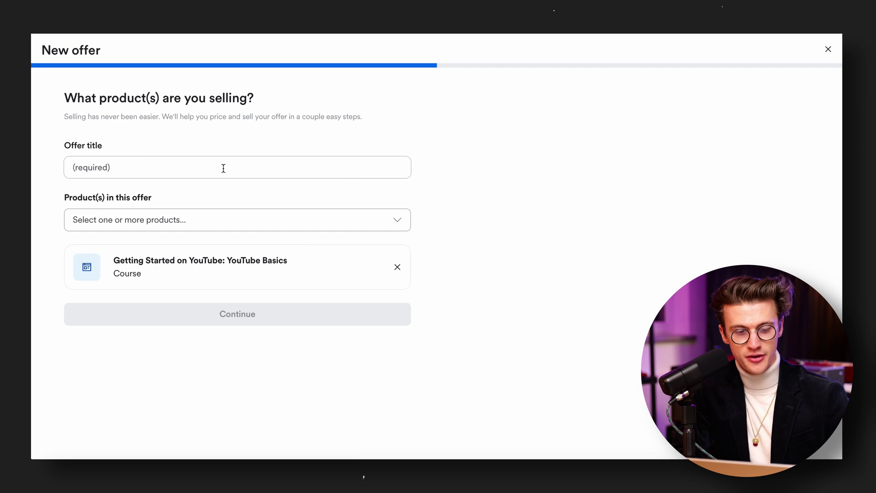
click(194, 159)
text(Bundle)
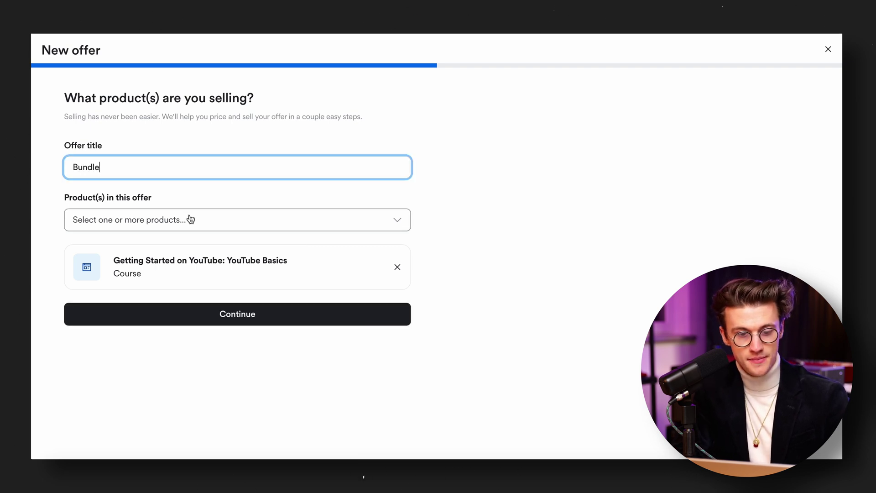
Step: Add the "YouTube Roadmap to Success" course and the coaching product to the Bundle offer, and continue to its pricing
click(191, 219)
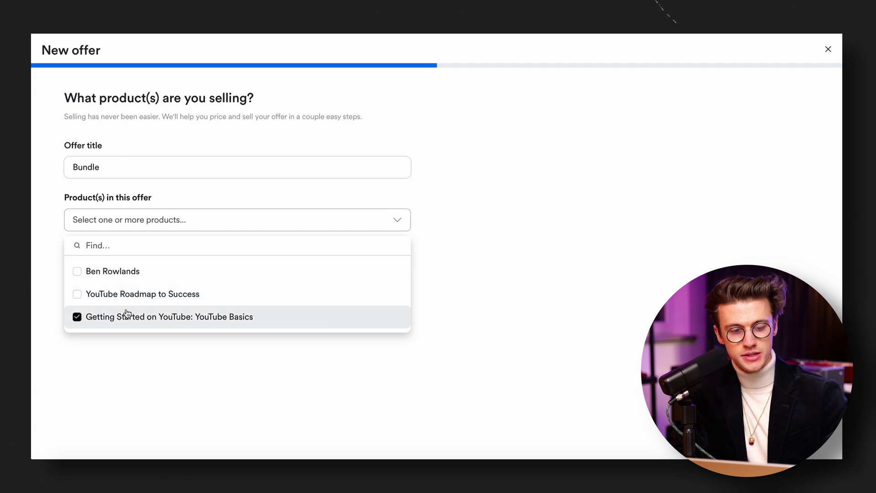
click(81, 294)
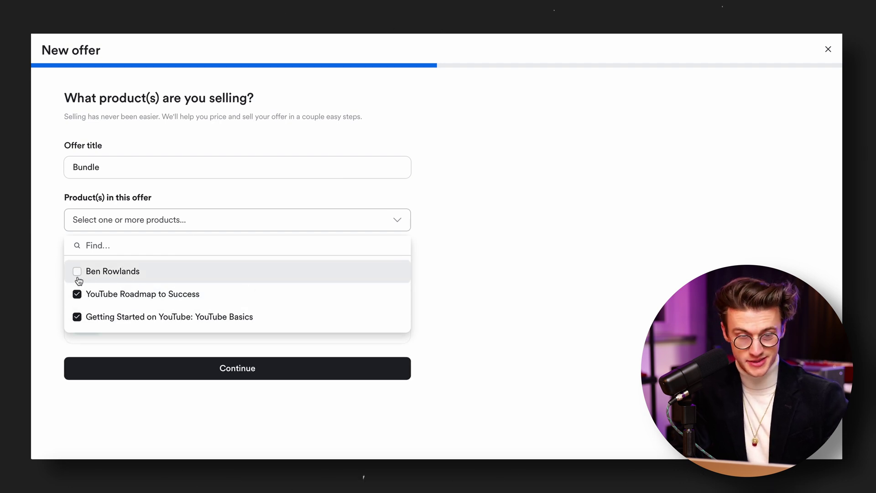
click(78, 275)
click(51, 274)
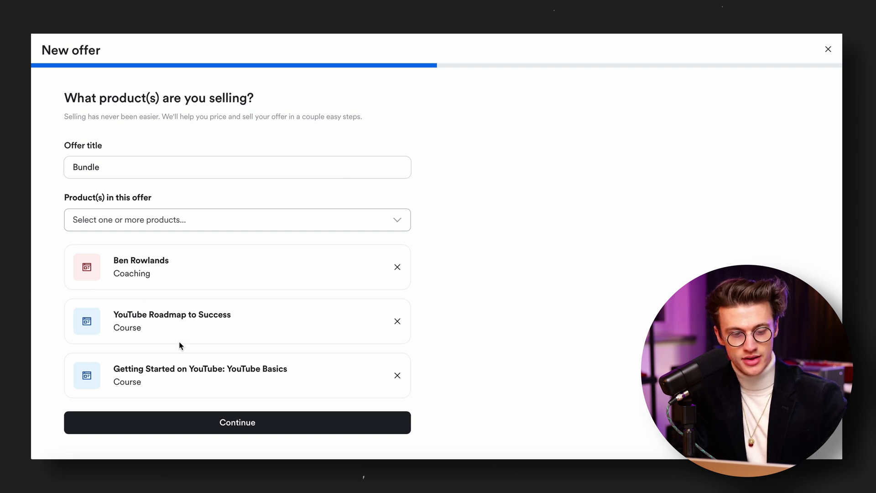
click(169, 413)
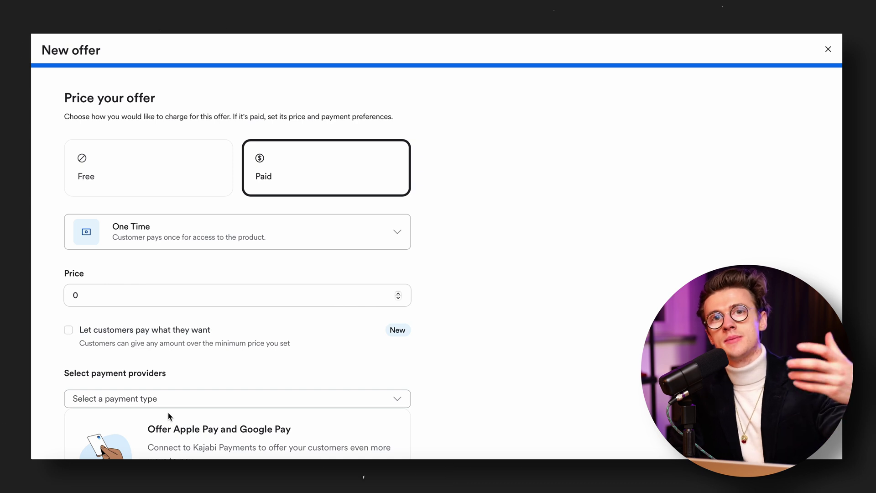
Step: Set the Bundle offer's one-time price to 4987
scroll(193, 360, down, 2)
click(119, 239)
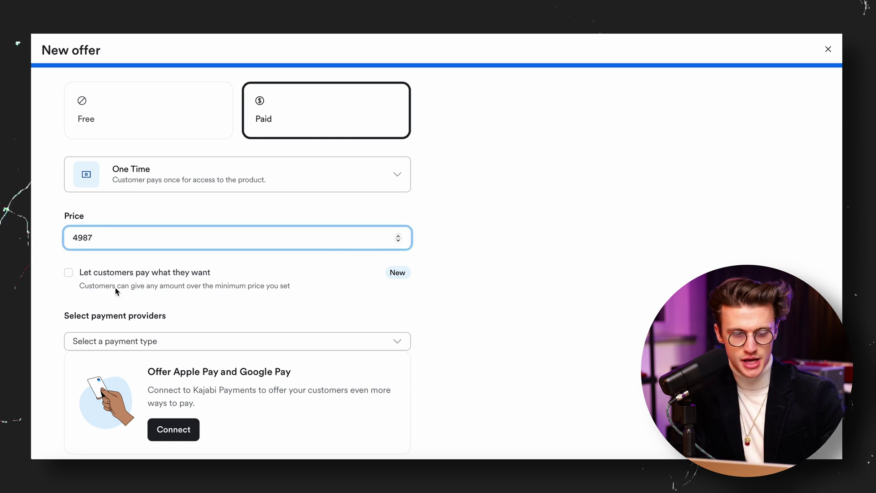
scroll(45, 318, down, 2)
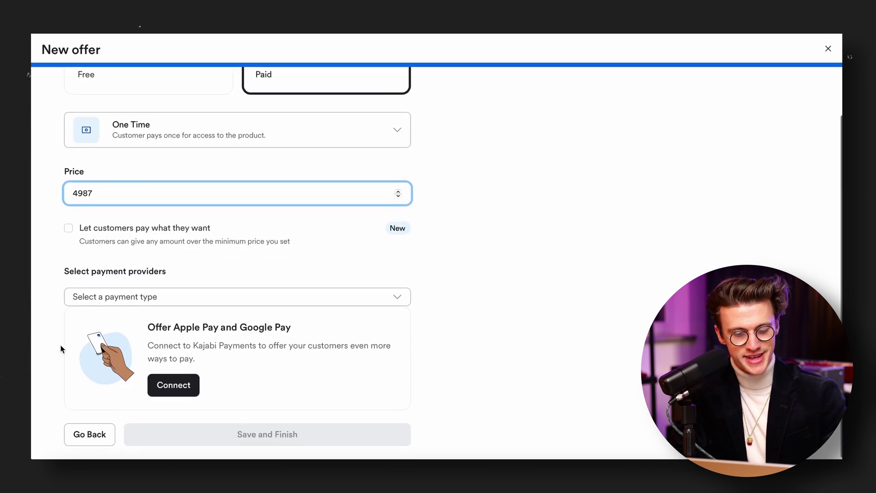
scroll(55, 255, up, 1)
scroll(82, 278, down, 1)
Step: Choose Stripe as the Bundle offer's payment provider and save the offer
click(102, 297)
click(111, 339)
scroll(197, 401, down, 1)
click(207, 431)
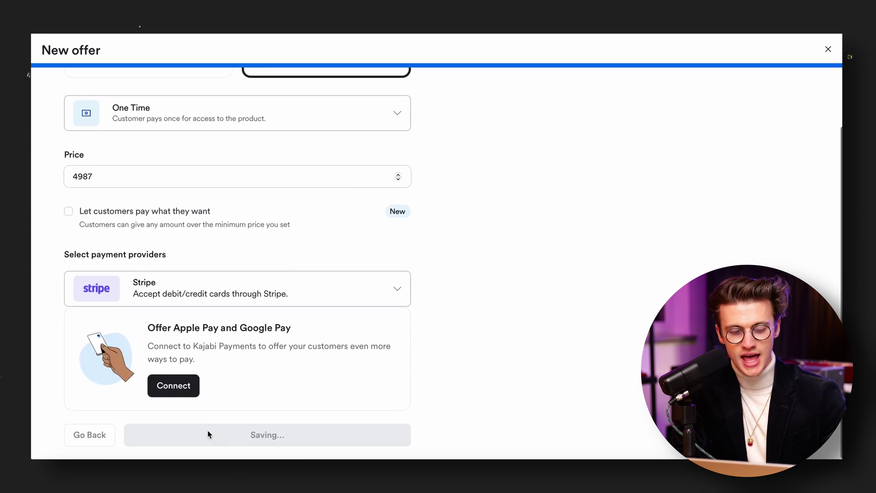